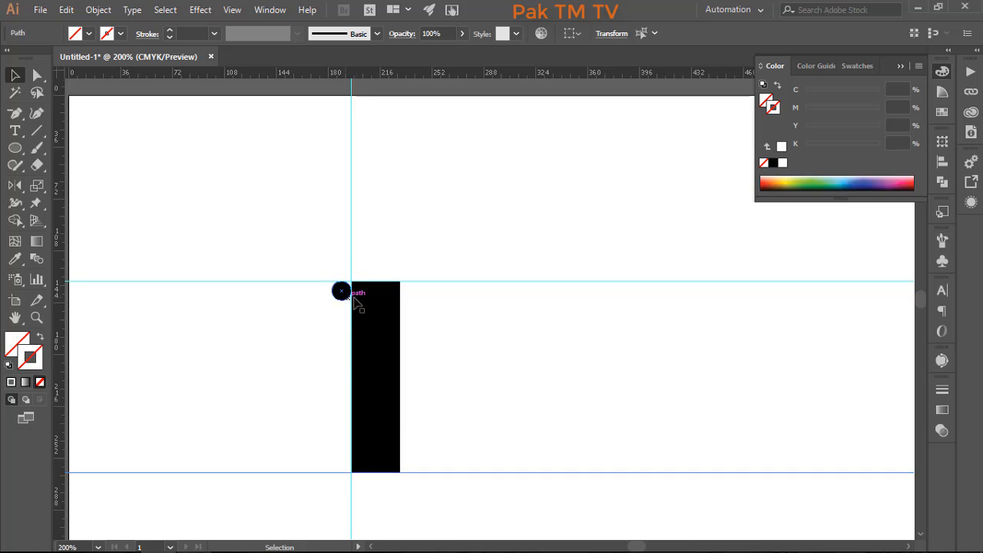
Copy the small circle to the bar's lower-right corner and pull the bar's two adjoining corners outward over the circles using added anchors
left_click_drag(354, 299, 410, 470)
left_click(368, 315)
scroll(355, 315, "up", 1)
key("plus")
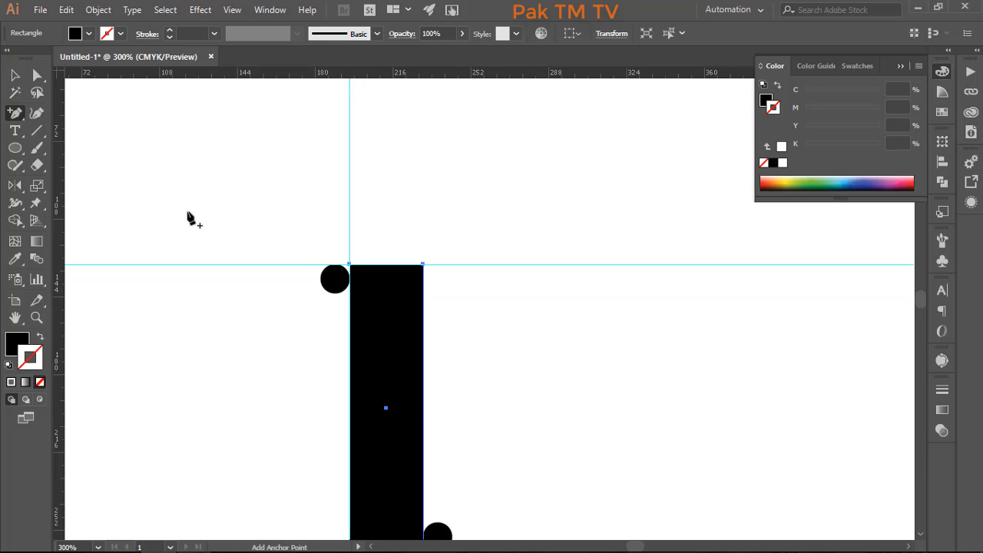
left_click(349, 278)
left_click_drag(277, 344, 264, 231)
left_click_drag(337, 153, 322, 151)
left_click_drag(423, 443, 424, 441)
Subtract both circles from the bar with the Shape Builder, carving curved flares at its two opposite corners
left_click(14, 74)
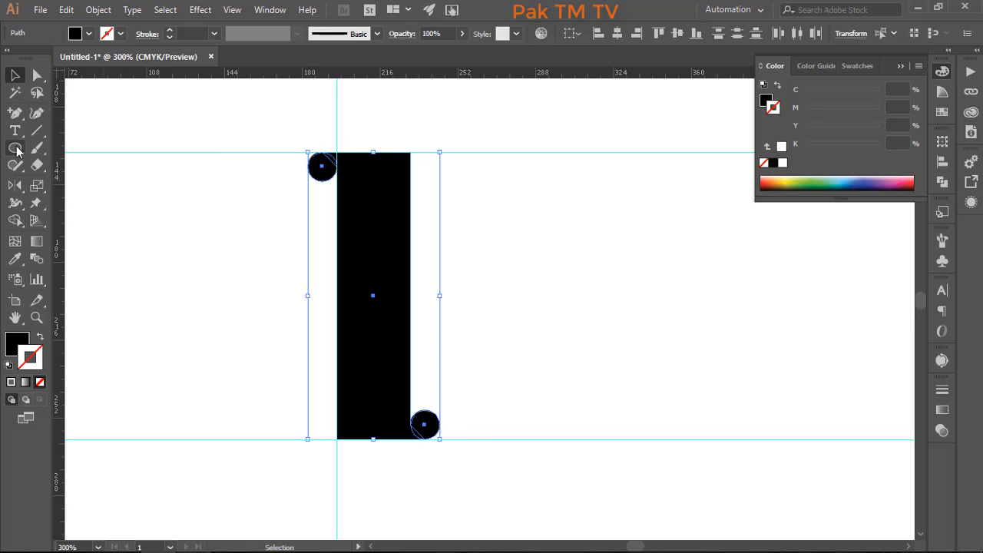
key("shift+m")
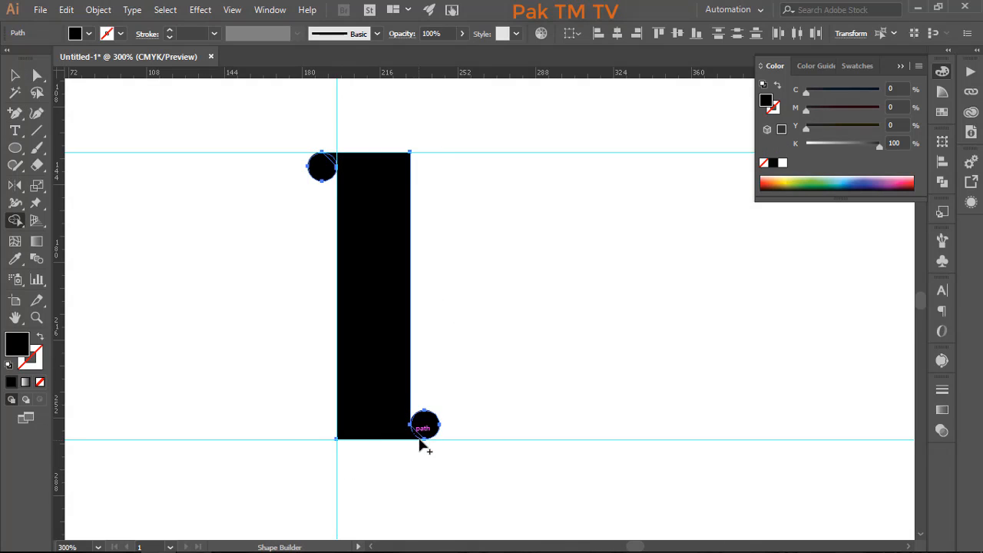
left_click(428, 427, "alt")
left_click(319, 168, "alt")
left_click(14, 74)
left_click(253, 223)
Remove the guides around the flared bar
left_click_drag(387, 274, 521, 299)
right_click(336, 285)
left_click(384, 404)
left_click_drag(491, 330, 335, 298)
left_click(443, 342)
left_click_drag(443, 342, 434, 342)
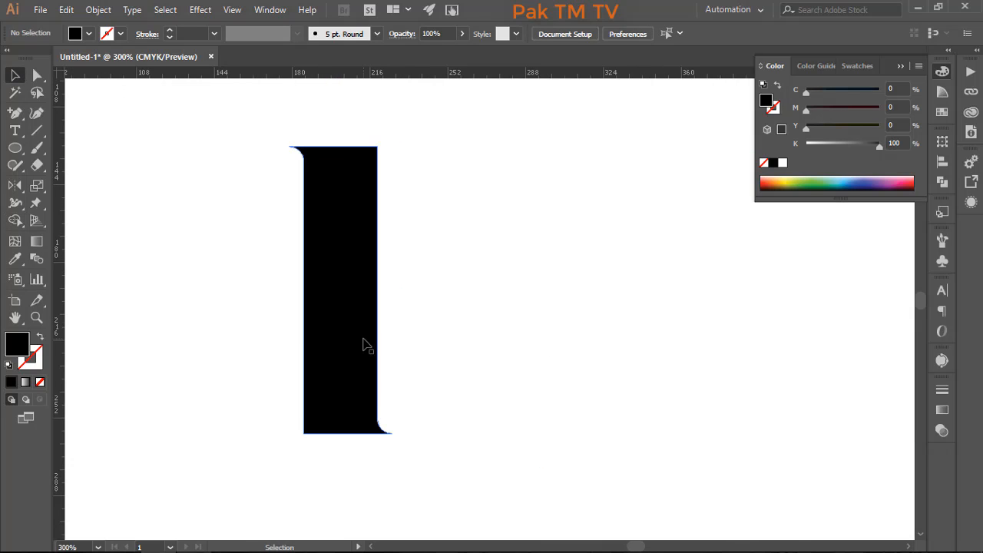
Duplicate the flared bar, rotate the copy 90 degrees and place it just above the vertical bar as the T's crossbar
mouse_move(363, 340)
left_mouse_down()
mouse_move(479, 340)
mouse_move(363, 341)
left_mouse_up()
left_click_drag(398, 436, 486, 234)
left_click_drag(402, 301, 400, 114)
left_click(421, 258)
left_click_drag(421, 257, 421, 292)
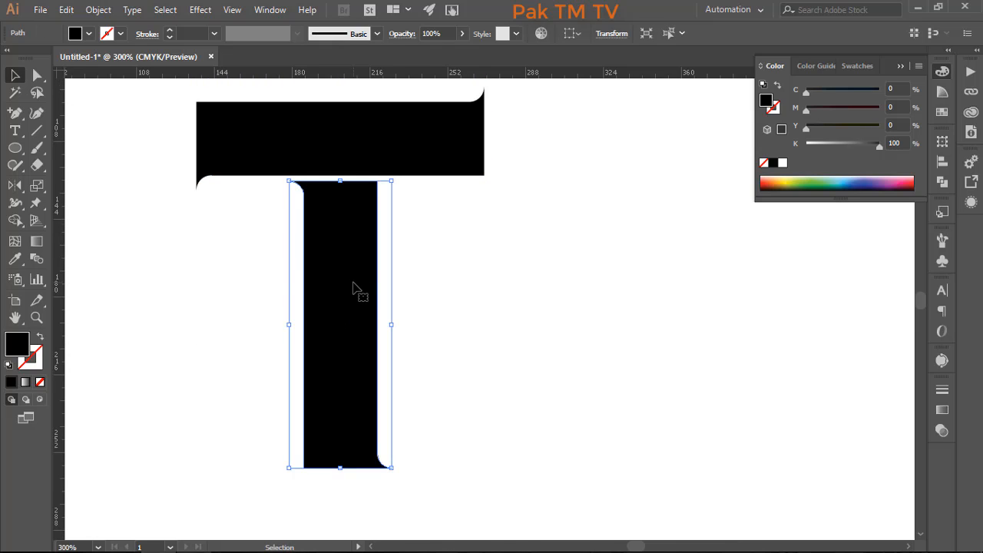
Copy the vertical bar to its right, rotate the copy 45 degrees and cross it with another diagonal copy to form an X
left_click_drag(353, 283, 485, 287)
left_click_drag(487, 287, 563, 287)
left_click(351, 302)
left_click_drag(395, 471, 459, 407)
left_click_drag(569, 314, 357, 314)
left_click_drag(401, 471, 309, 468)
Place the X beside the T's stem and set guides through its centre
left_click_drag(448, 482, 426, 260)
left_click_drag(426, 260, 536, 254)
left_click_drag(513, 274, 513, 263)
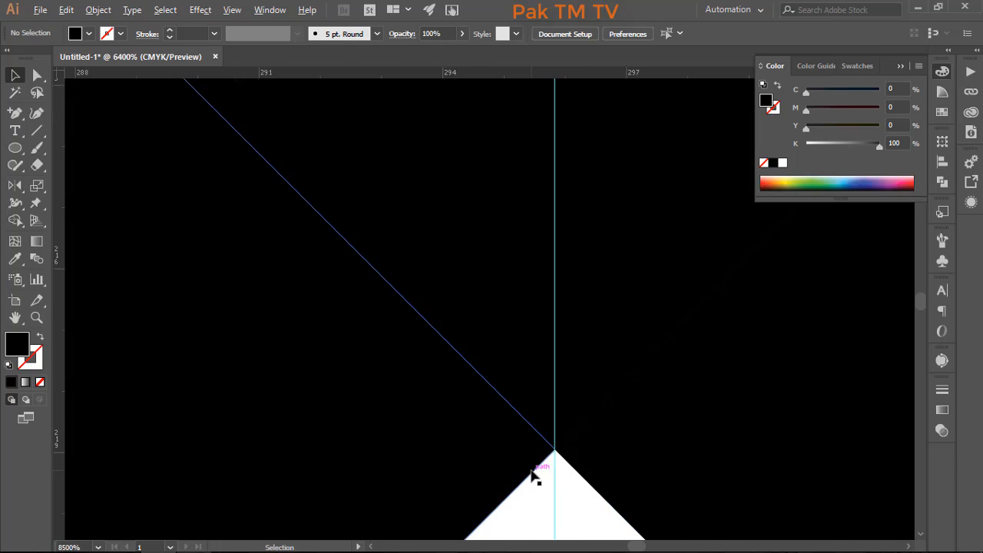
scroll(531, 470, "down", 12)
left_click_drag(633, 487, 621, 295)
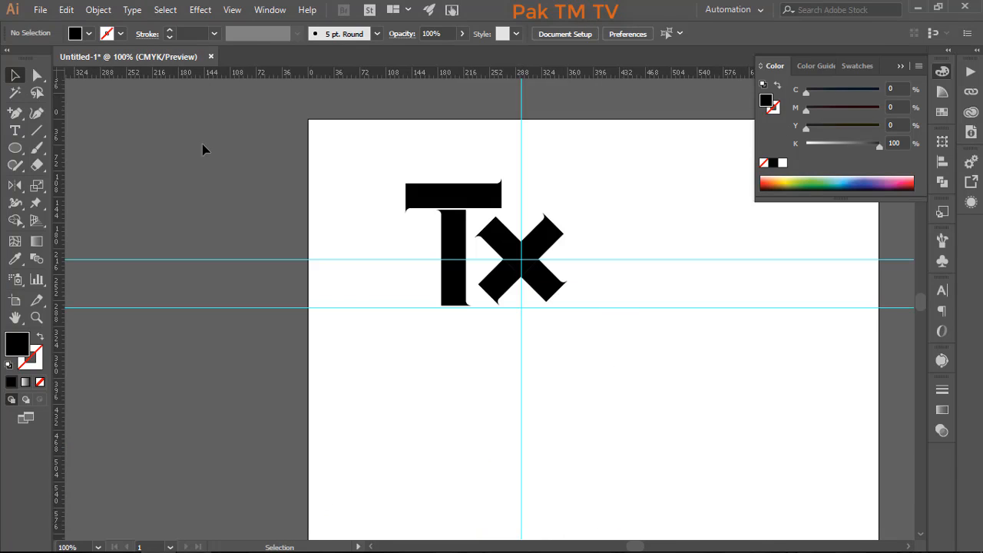
Delete the X's lower arms and move the remaining V against the T's stem so that they overlap
key("Delete")
left_click(546, 285)
key("Delete")
left_click(558, 307)
key("Delete")
left_click_drag(582, 209, 512, 269)
left_click_drag(509, 250, 478, 251)
Reflect a copy of the T's stem across the vertical guide through the V to make the M's right stem
left_click(404, 379)
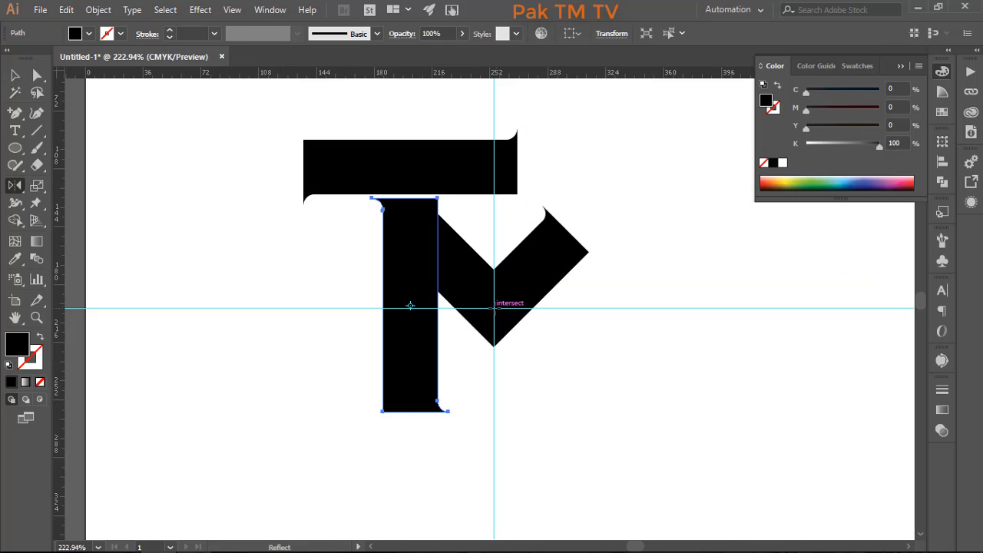
left_click(494, 307, "alt")
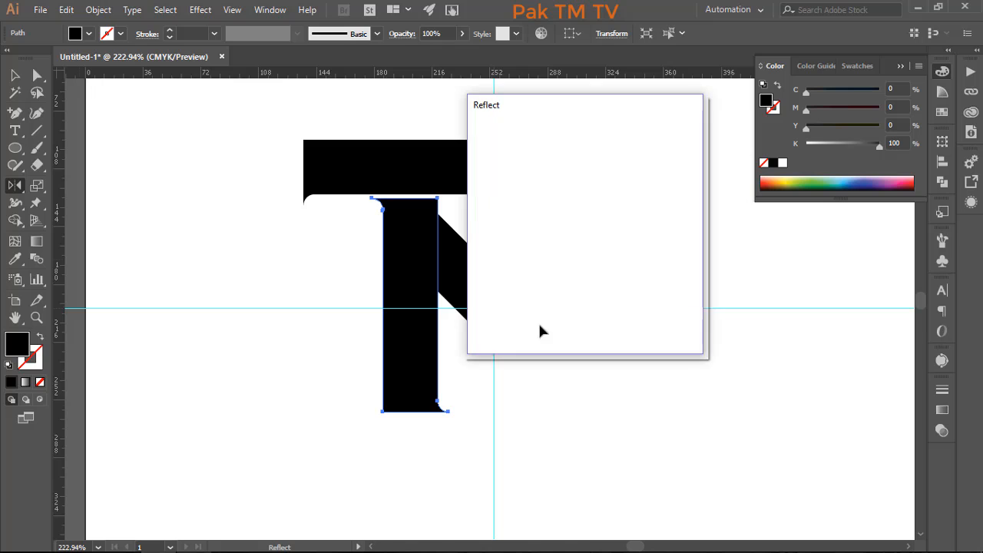
left_click(524, 328)
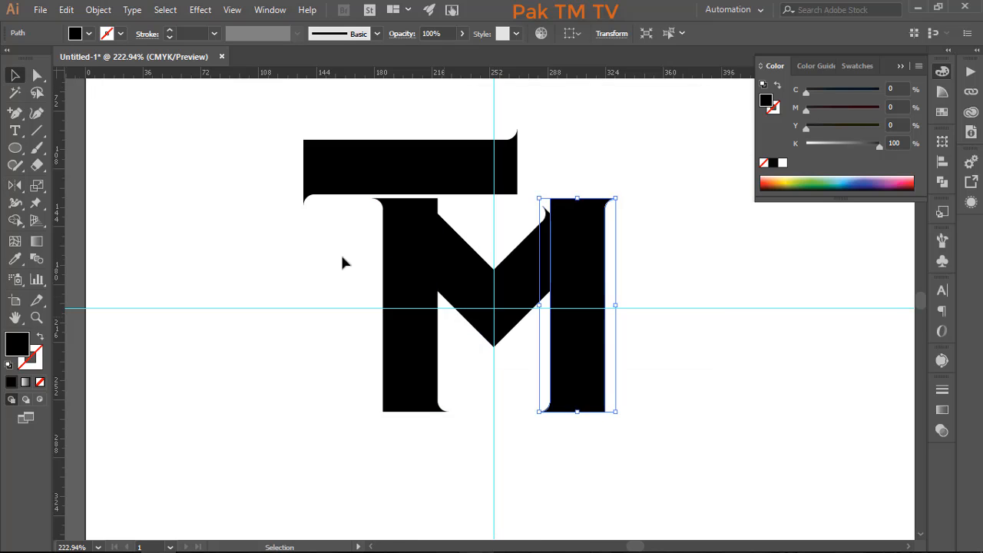
left_click(645, 262)
Remove the curved flare at the V's upper-right tip and move the tip corner onto the right stem's inner edge
scroll(532, 259, "up", 2)
left_click(415, 230)
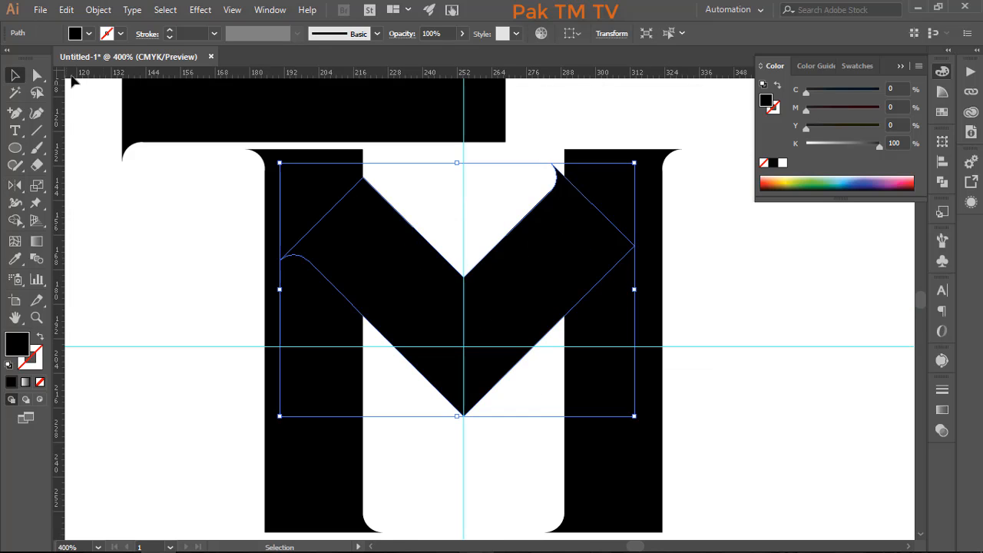
left_click(36, 75)
left_click(550, 192)
left_click_drag(549, 197, 549, 198)
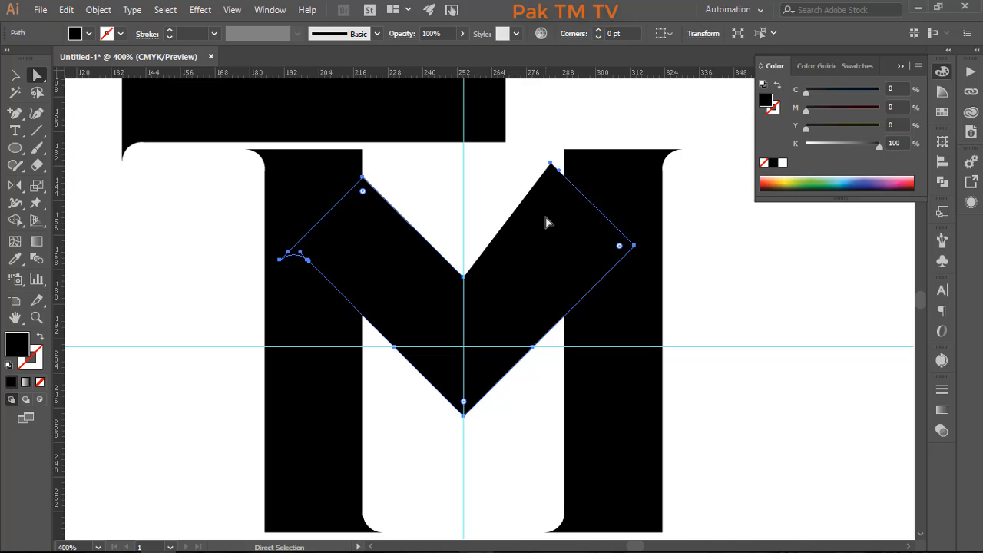
left_click_drag(550, 162, 564, 177)
Lower the top edges of both M stems to the height of the V's upper corners
left_click_drag(615, 183, 575, 198)
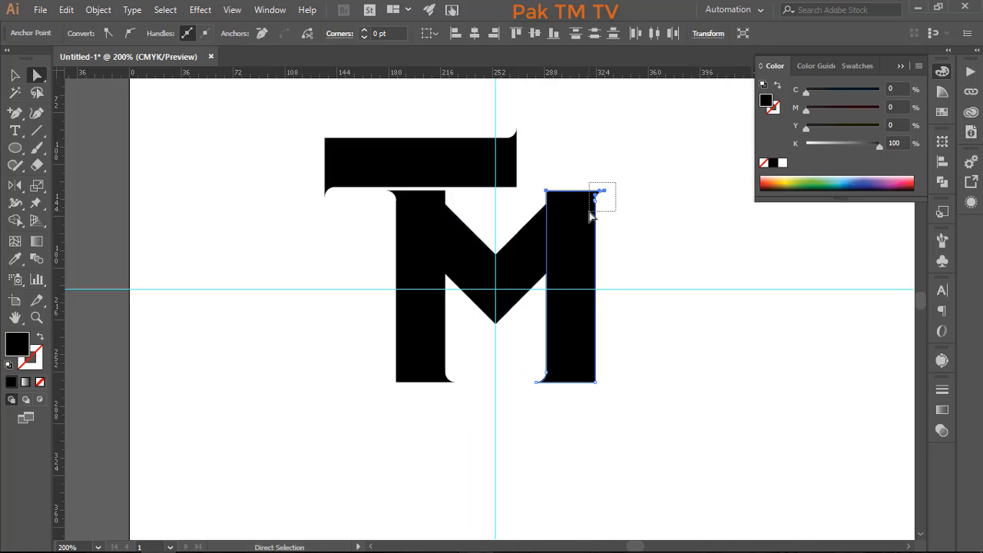
left_click(546, 191, "shift")
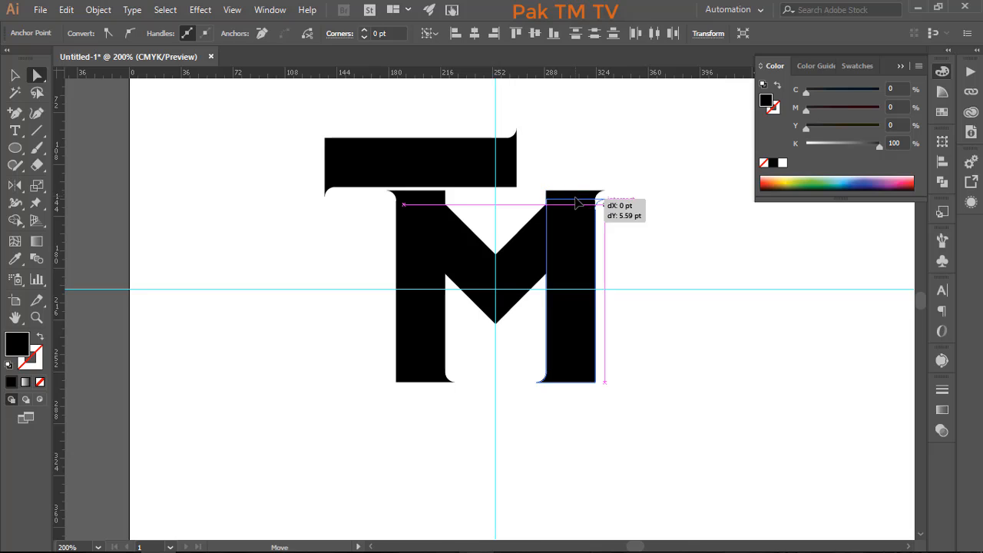
scroll(541, 204, "up", 5)
left_click_drag(322, 200, 705, 208)
scroll(465, 185, "down", 4)
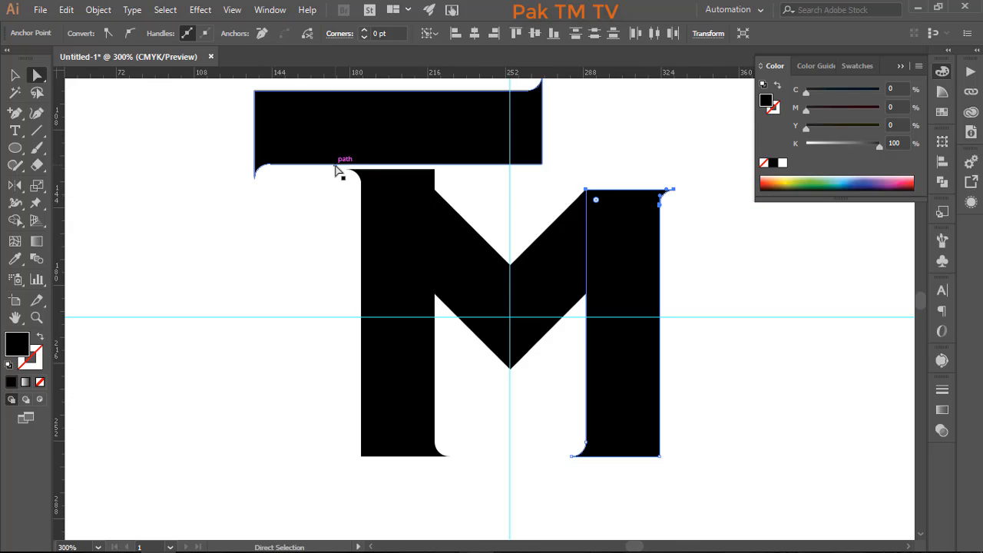
left_click_drag(336, 166, 417, 205)
left_click(320, 248)
key("v")
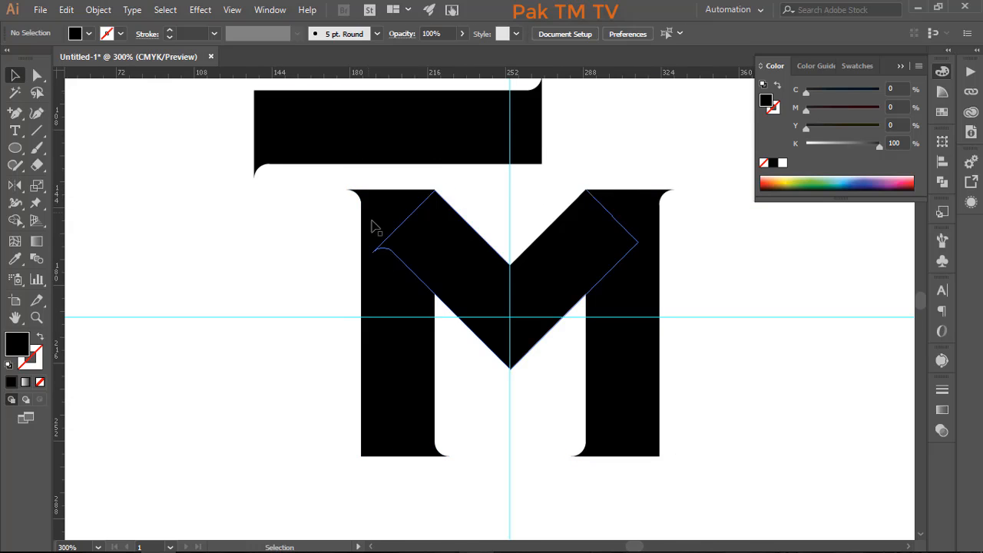
Delete the flare's anchor at the left stem's upper outer corner
left_click_drag(356, 216, 356, 216)
left_click(85, 111)
left_click(36, 75)
left_click(361, 204)
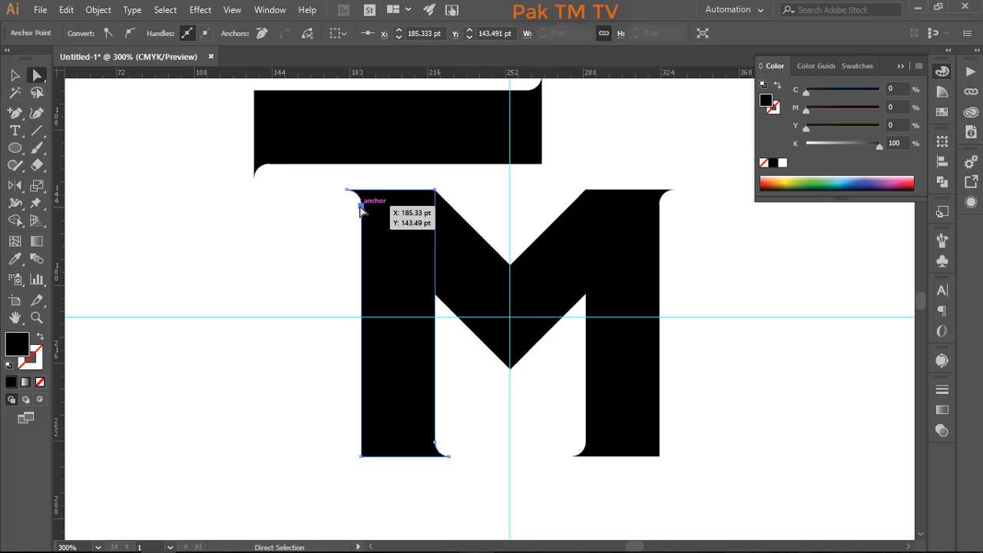
key("Delete")
Align the left stem's upper outer corner with its lower outer corner using a vertical guide at X 185 pt
left_click(303, 431)
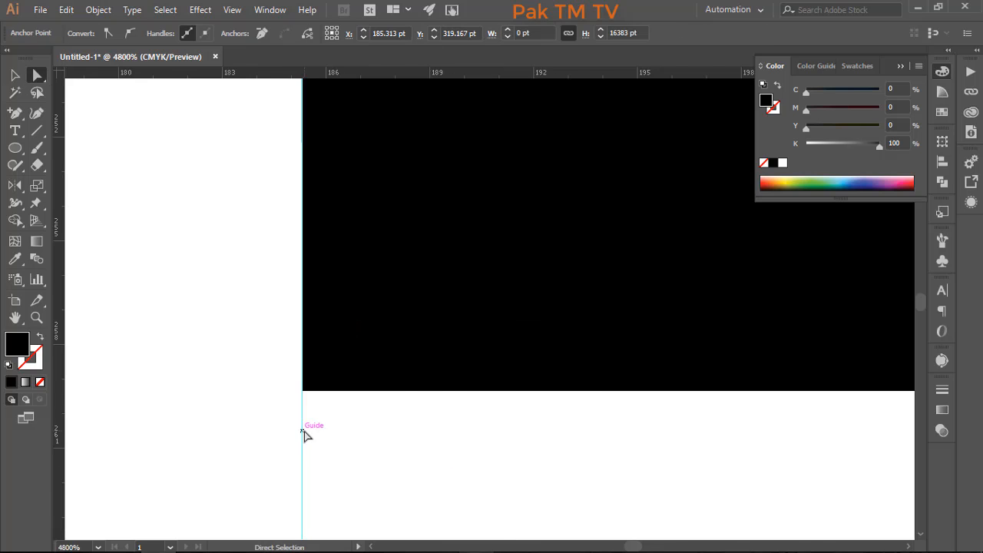
scroll(305, 411, "down", 11)
scroll(308, 336, "up", 6)
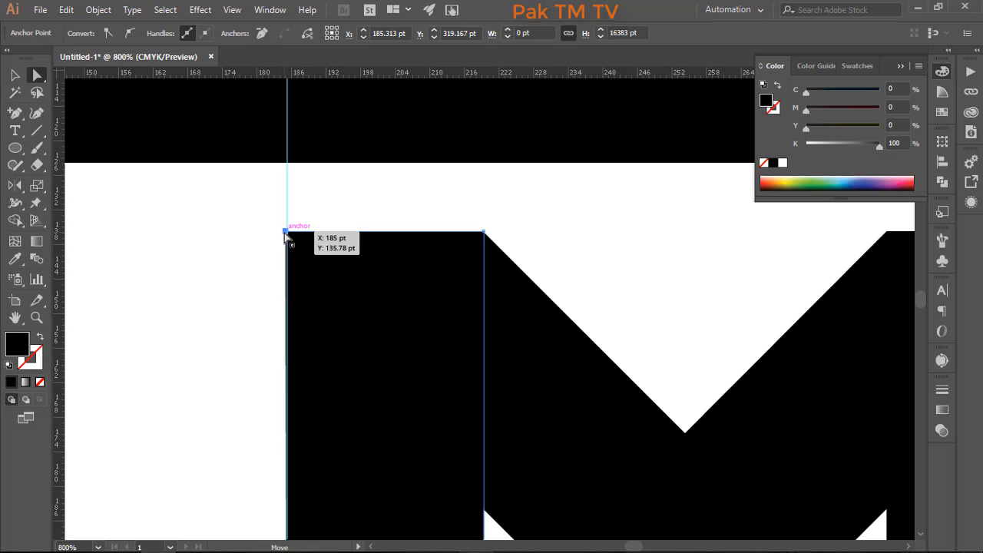
mouse_move(286, 232)
left_mouse_down()
mouse_move(264, 233)
mouse_move(287, 232)
left_mouse_up()
left_click(269, 235)
Merge the V and both stems into a single M shape with the Shape Builder
left_click(254, 316)
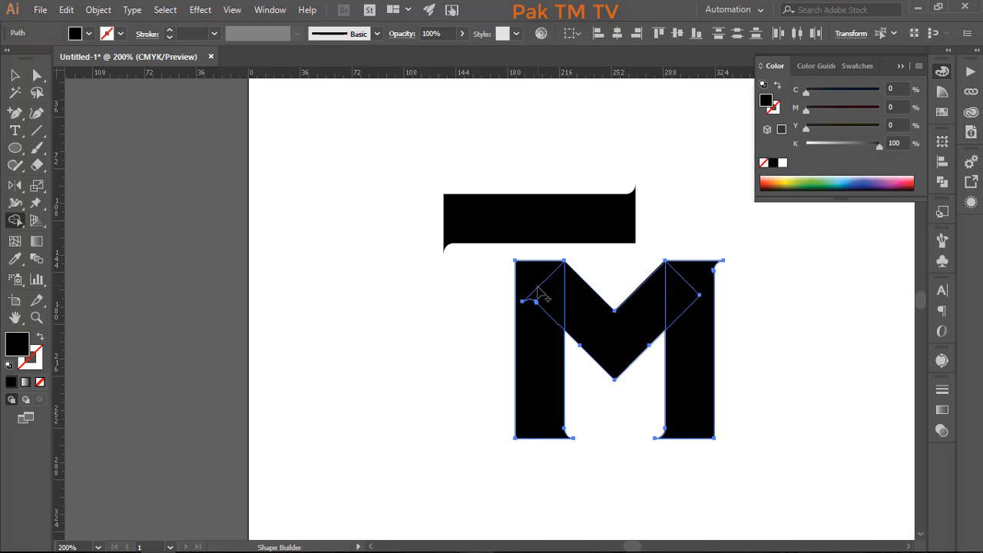
left_click_drag(538, 286, 693, 288)
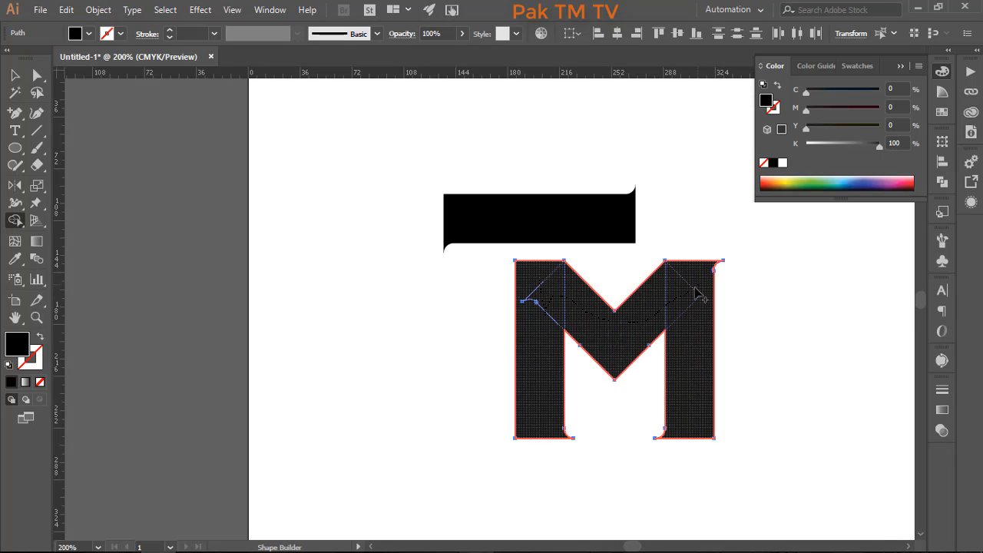
left_click_drag(450, 354, 447, 339)
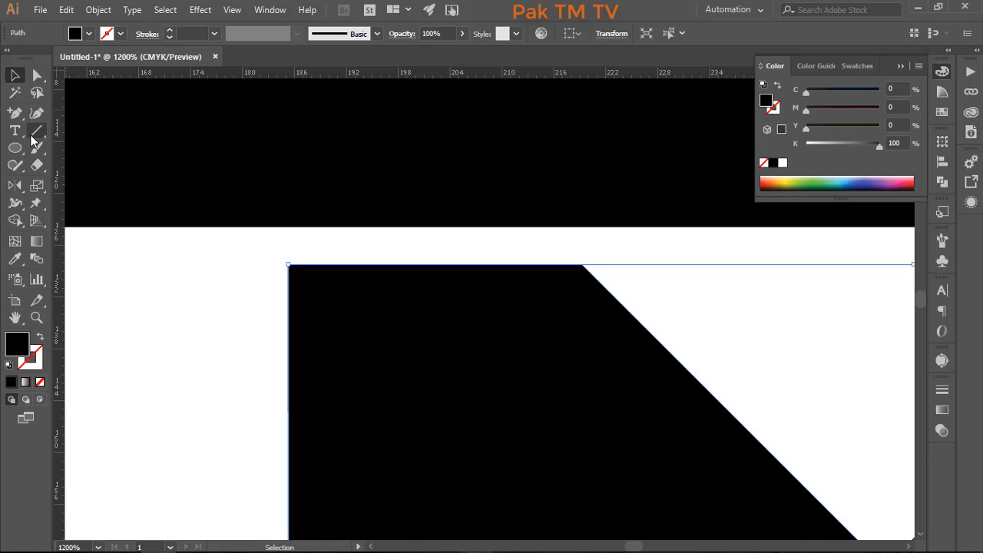
Draw a thin rectangle matching the gap between crossbar and M, turn it upright and move it beside the left stem's inner edge
key("m")
left_click_drag(253, 228, 619, 263)
key("v")
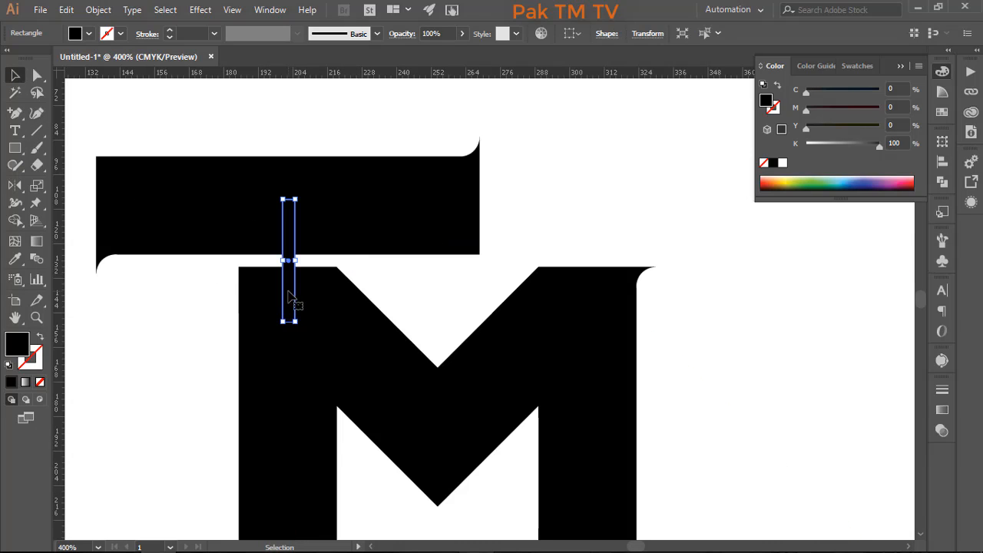
left_click_drag(290, 297, 344, 384)
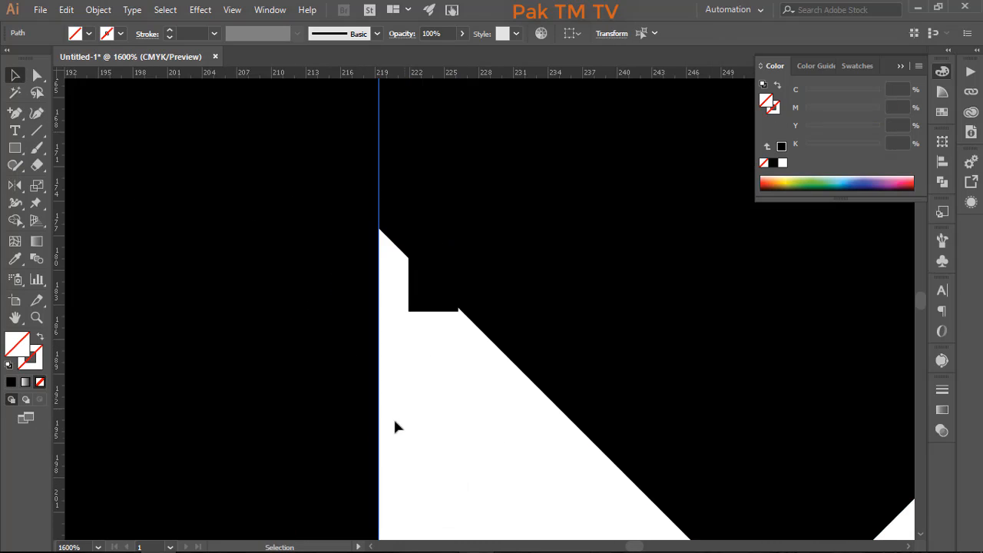
Snap the thin rectangle to the guide along the left stem's inner edge and extend it above the M's top
left_click_drag(421, 306, 396, 290)
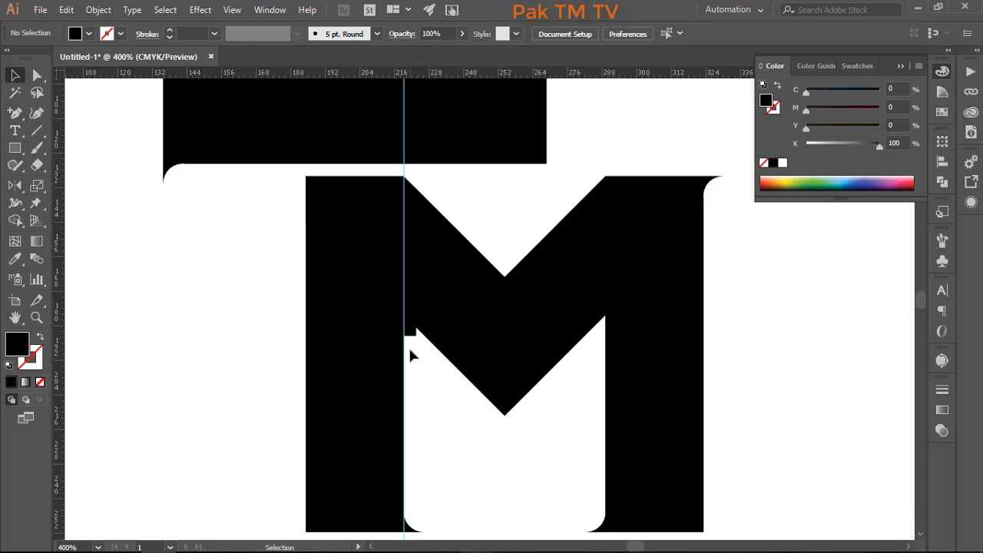
right_click(463, 201)
left_click(410, 353)
scroll(408, 208, "up", 2)
left_click_drag(408, 212, 406, 142)
left_click(489, 183)
scroll(489, 182, "down", 5)
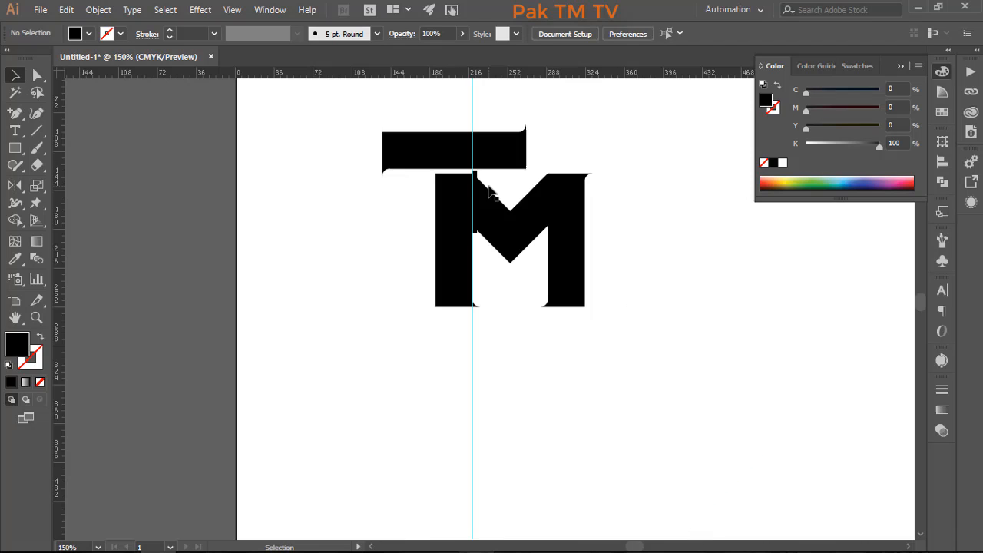
Cut the thin rectangle out of the M with the Shape Builder to separate the left stem from the rest
left_click_drag(497, 183, 453, 233)
left_click(15, 222)
scroll(488, 192, "up", 4)
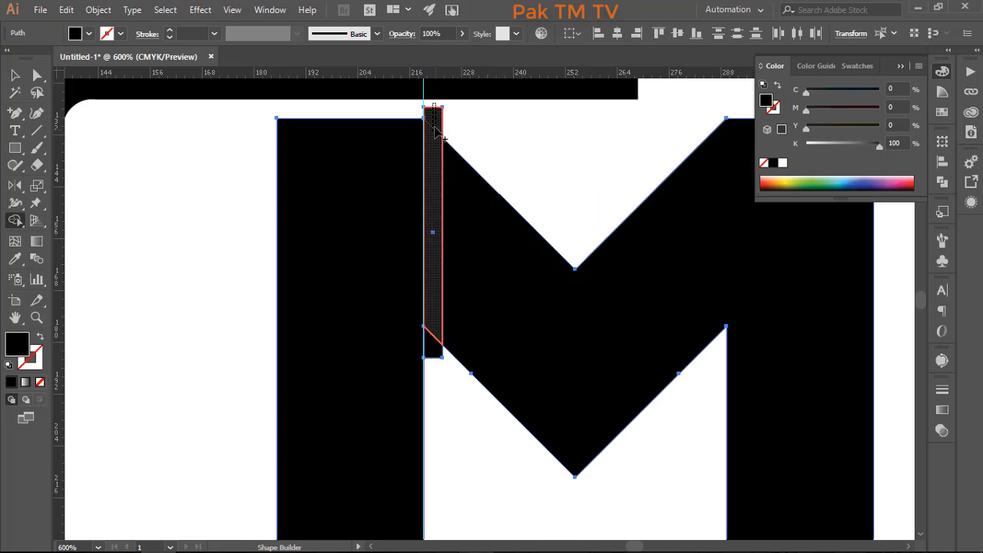
left_click(437, 307, "alt")
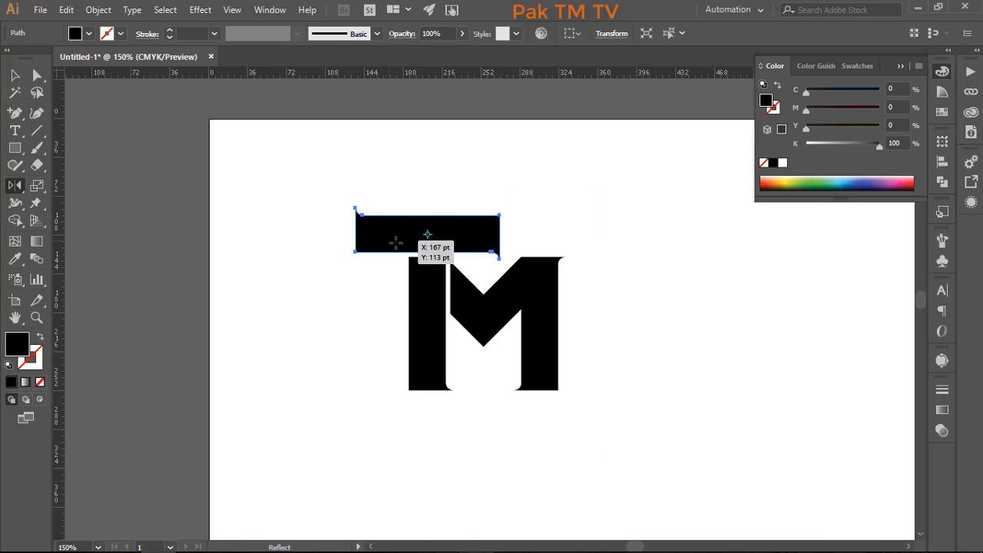
Overlay a mirrored copy of the crossbar and merge both with the Shape Builder into one bar flared at all four corners
scroll(452, 241, "up", 3)
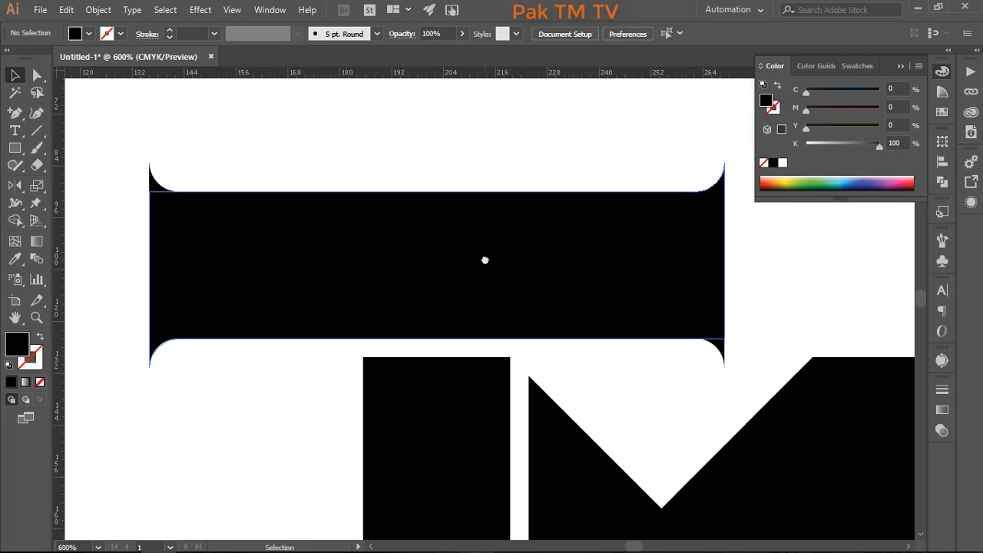
mouse_move(734, 146)
left_mouse_down()
mouse_move(185, 179)
mouse_move(131, 349)
left_mouse_up()
left_click(14, 220)
left_click_drag(159, 183, 160, 335)
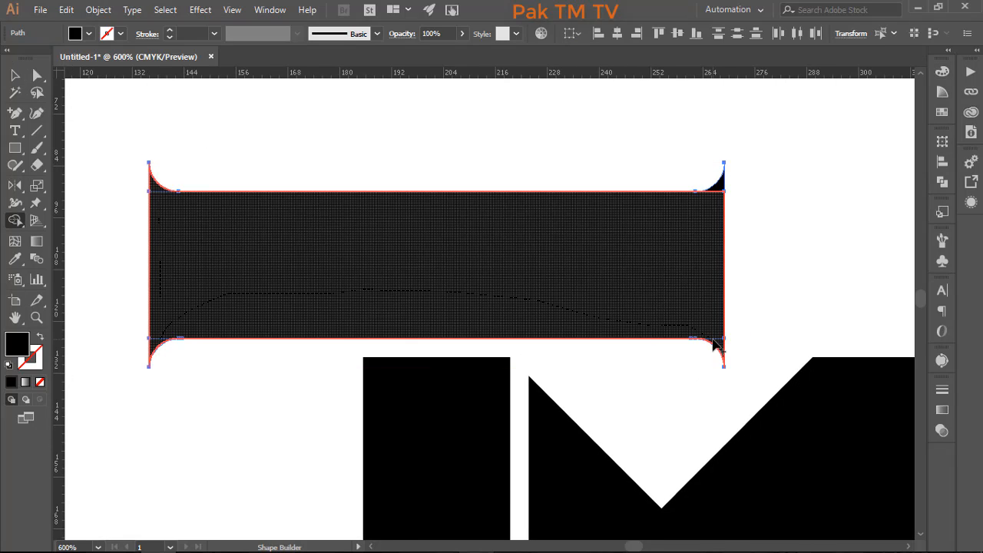
left_click_drag(712, 340, 714, 183)
key("v")
left_click(337, 433)
scroll(340, 327, "down", 4)
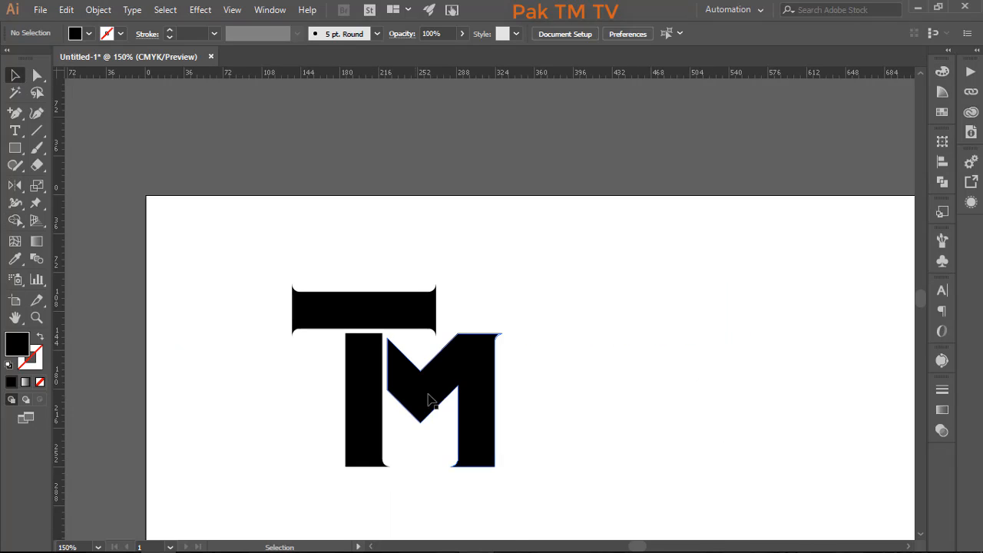
Round the M's inner V corners, its upper shoulder corner and the stems' lower outer corners using the corner radius
left_click_drag(453, 436, 435, 438)
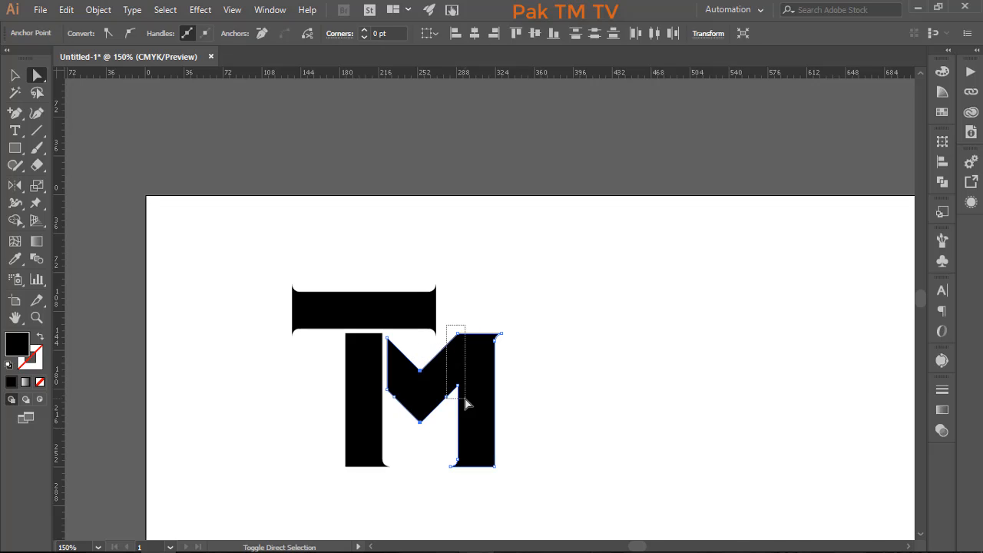
left_click_drag(321, 447, 358, 493)
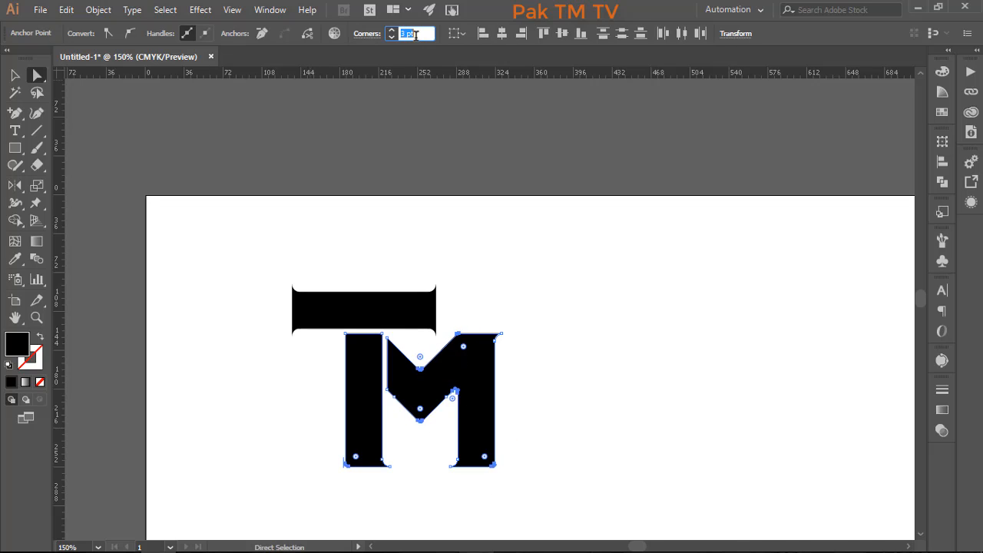
left_click(475, 244)
scroll(527, 452, "up", 2)
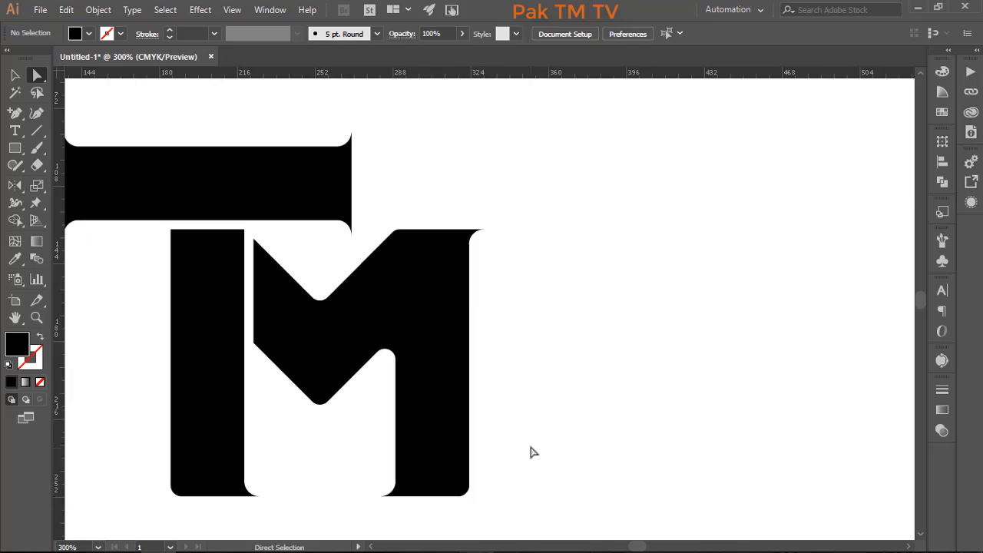
left_click_drag(527, 452, 615, 410)
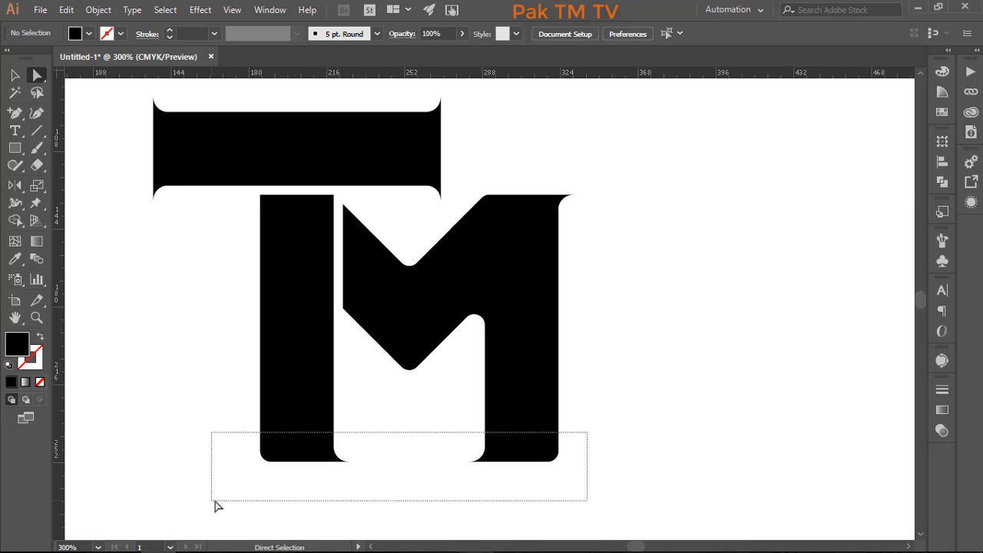
Place a duplicate of the complete black TM logo beside the original, on the right half of the artboard
left_click_drag(215, 503, 216, 503)
left_click(405, 493)
scroll(404, 491, "down", 3)
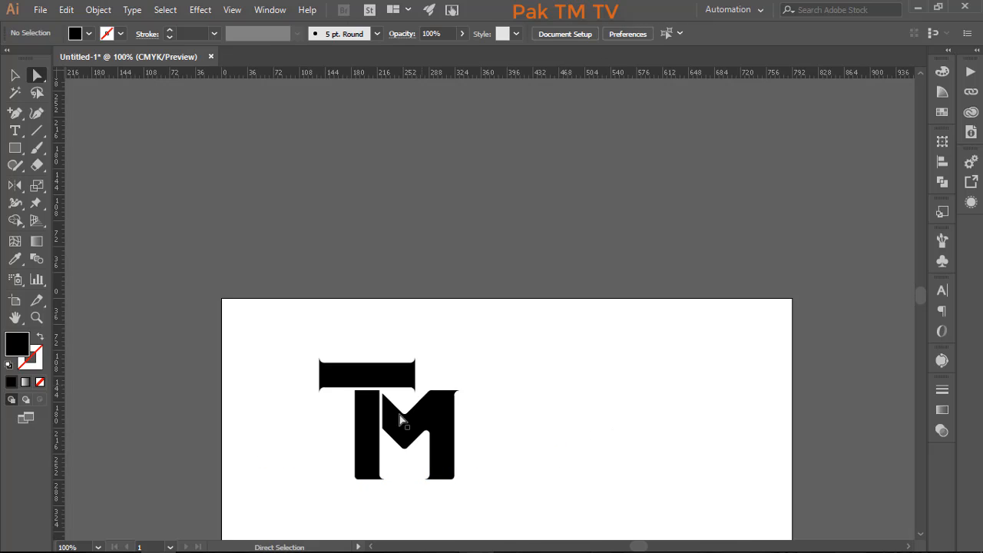
key("v")
left_click_drag(450, 331, 334, 512)
left_click_drag(366, 454, 612, 454)
Shorten the duplicate logo's stems slightly by raising all their lower anchor points together
left_click(548, 490)
scroll(652, 460, "up", 3)
left_click_drag(649, 503, 591, 398)
key("a")
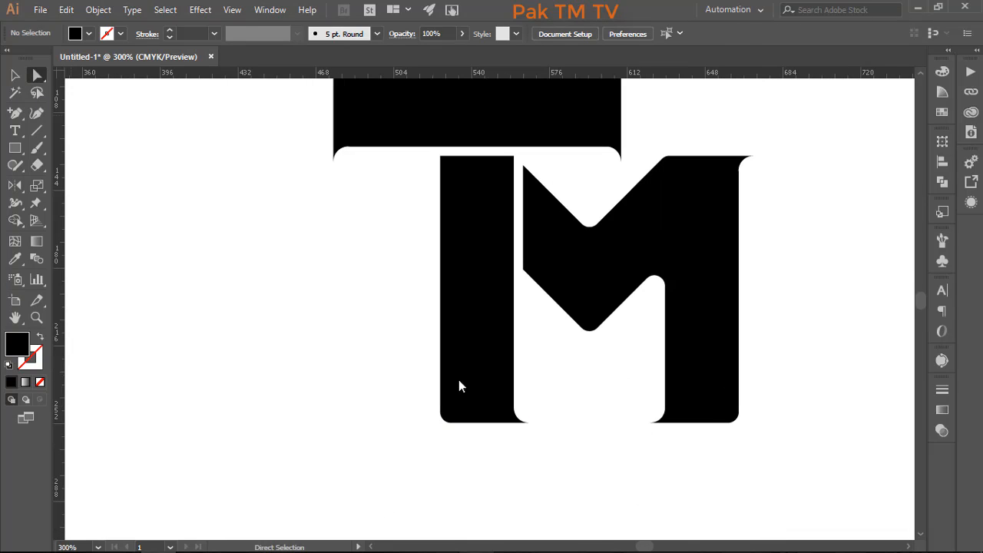
left_click(458, 386)
left_click_drag(486, 414, 486, 413)
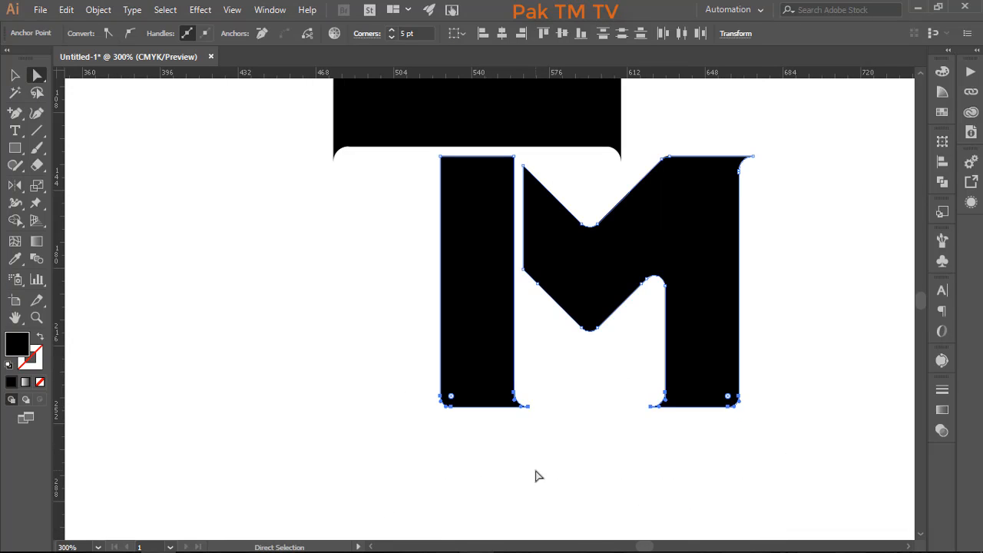
left_click(415, 474)
Compare the proportions of the original TM logo with those of its shortened copy
scroll(324, 422, "down", 2)
left_click_drag(251, 369, 357, 350)
scroll(412, 337, "down", 3)
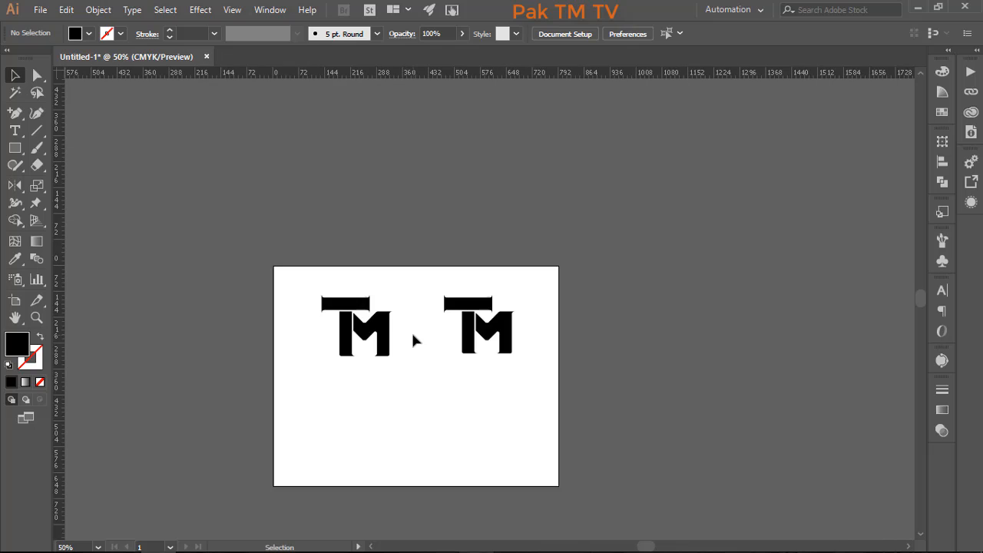
scroll(411, 338, "up", 3)
scroll(367, 231, "down", 1)
scroll(473, 286, "up", 3)
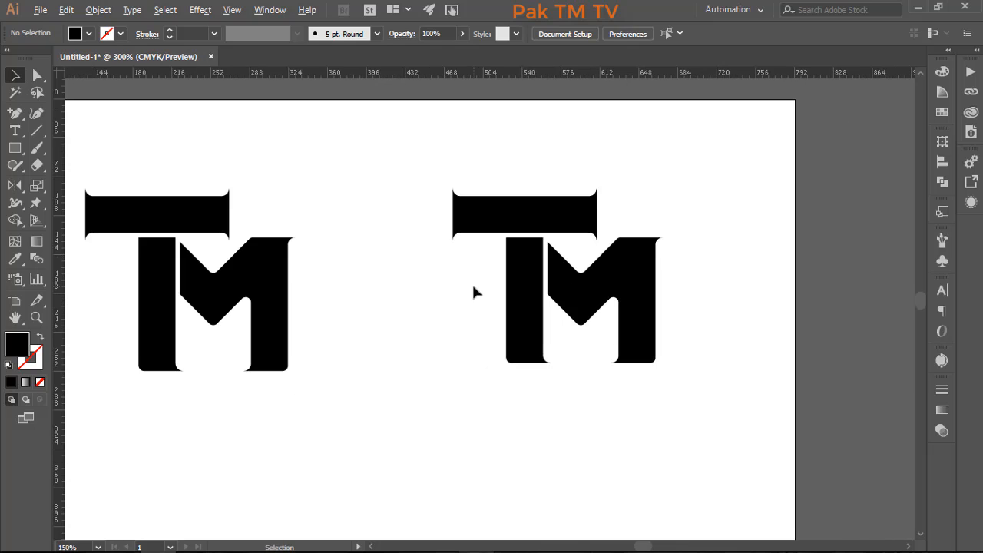
scroll(484, 319, "down", 2)
scroll(327, 321, "up", 1)
left_click_drag(445, 151, 803, 458)
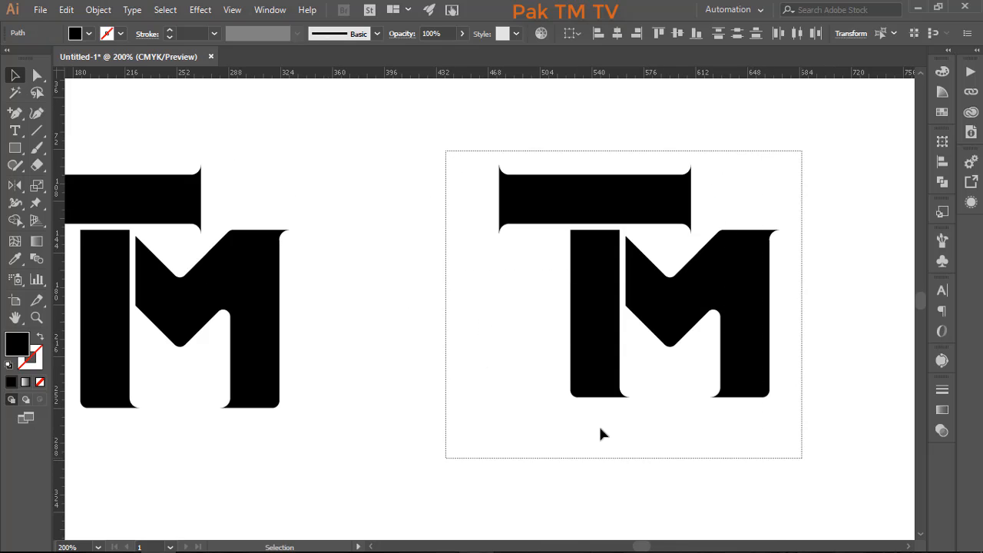
Place the image colour-logo.jpg in the empty area below the two logos
left_click_drag(402, 427, 543, 417)
left_click_drag(749, 456, 703, 404)
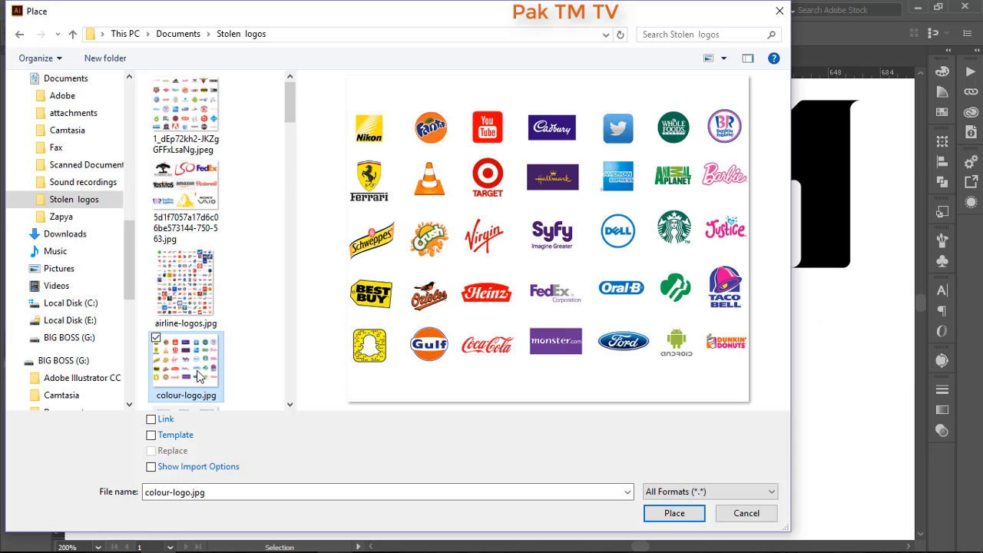
double_click(197, 374)
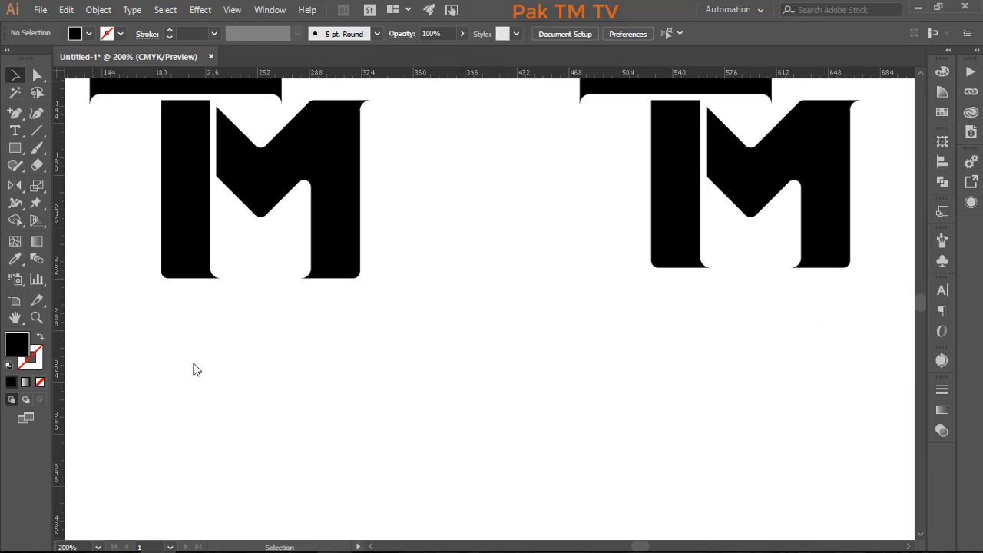
mouse_move(123, 310)
left_mouse_down()
mouse_move(548, 518)
mouse_move(617, 537)
left_mouse_up()
Build three rows of five adjoining black squares beside the placed image as an empty colour palette
left_click(15, 149)
key("v")
mouse_move(674, 161)
left_mouse_down()
mouse_move(718, 206)
mouse_move(748, 189)
left_mouse_up()
key("ctrl+d")
key("ctrl+d")
key("ctrl+d")
left_click_drag(682, 143, 860, 230)
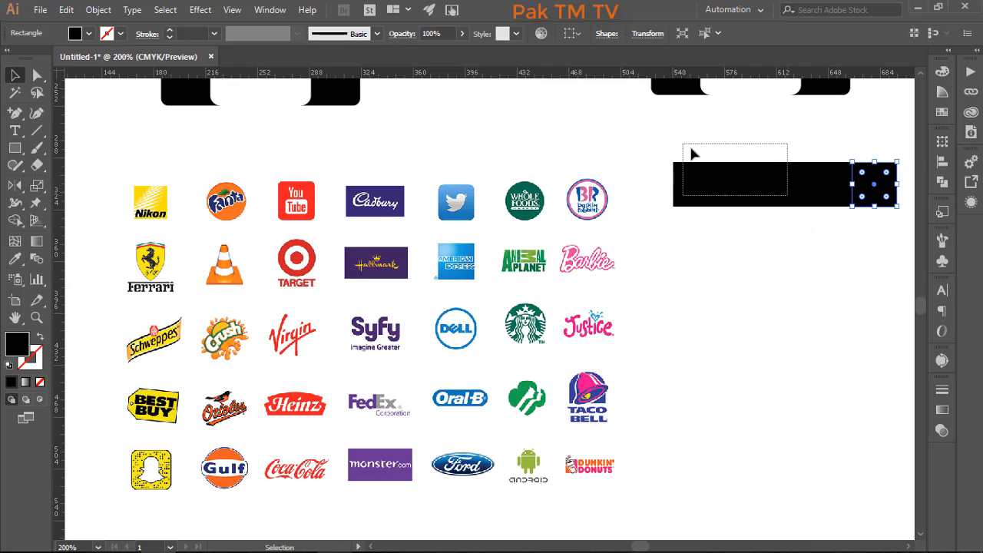
left_click_drag(730, 191, 730, 261)
left_click_drag(730, 261, 730, 345)
Fill the palette's top row with orange, white, green, dark green and navy sampled from the placed image
left_click(695, 184)
left_click(14, 259)
left_click(462, 464)
left_click(784, 183, "ctrl")
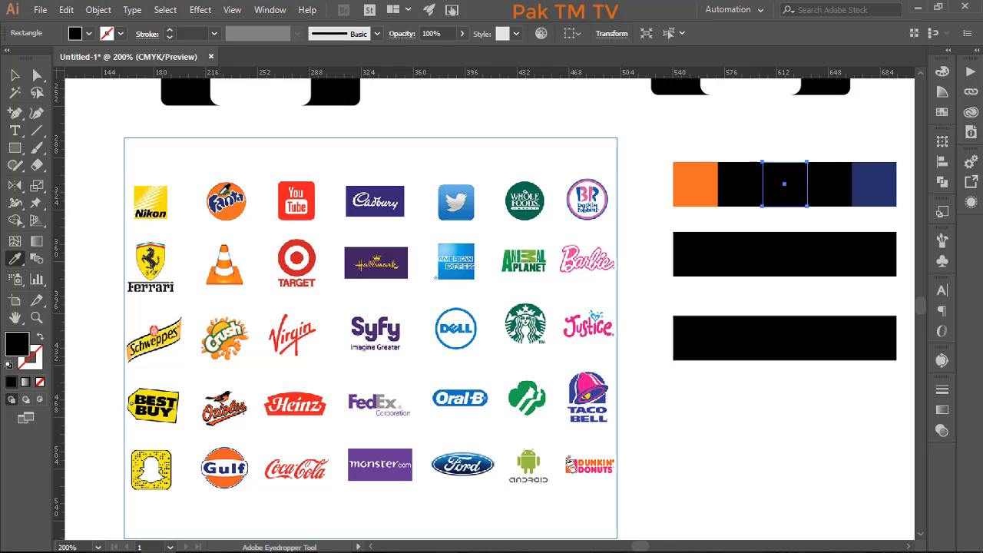
left_click(524, 201)
Fill the palette's middle row with pink, orange, yellow, green and blue sampled from the brand logos
left_click(695, 254, "ctrl")
left_click(587, 261)
left_click(874, 254, "ctrl")
left_click(459, 398)
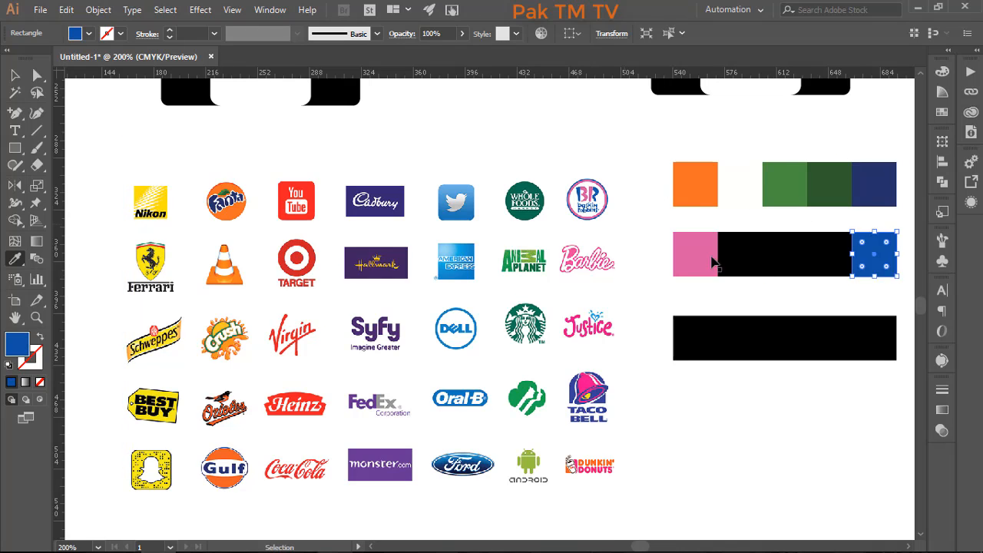
left_click(740, 254, "ctrl")
left_click(225, 338)
left_click(695, 338, "ctrl")
left_click(784, 254, "ctrl")
left_click(153, 342)
Fill the palette's bottom row with orange, magenta, yellow, medium blue and navy sampled from the brand logos
left_click(695, 345, "ctrl")
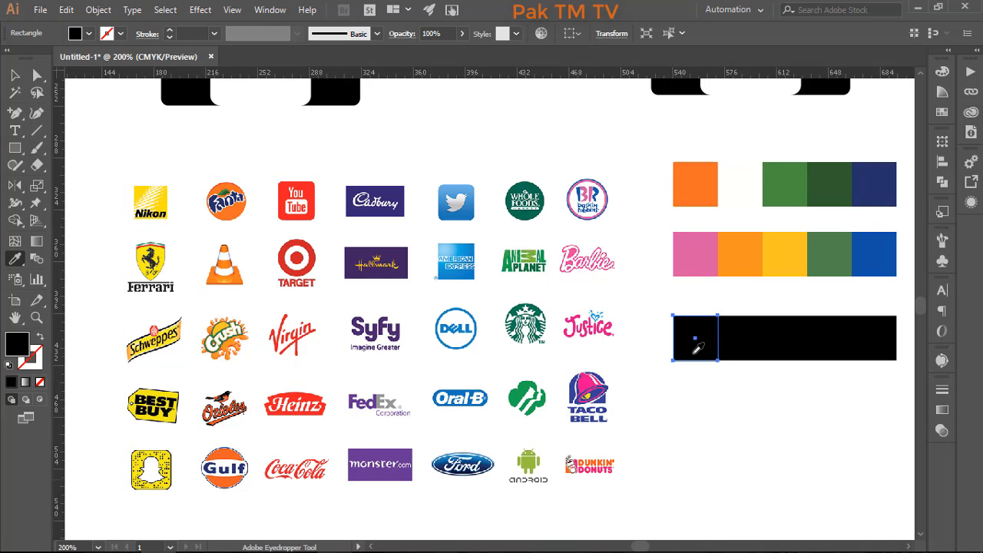
left_click(224, 456)
left_click(874, 338, "ctrl")
left_click(207, 469)
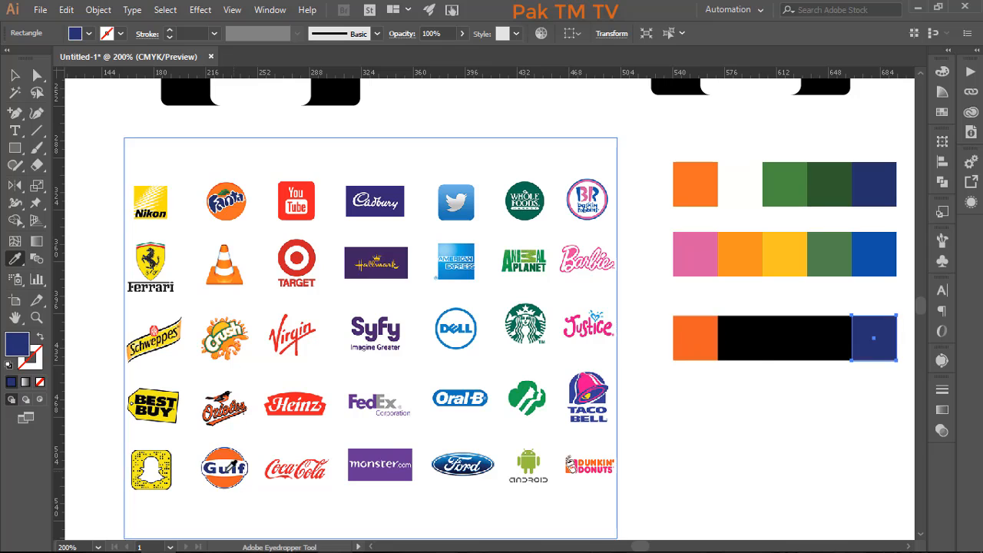
left_click(588, 468)
left_click(829, 338, "ctrl")
left_click(588, 411)
left_click(784, 338, "ctrl")
left_click(583, 394)
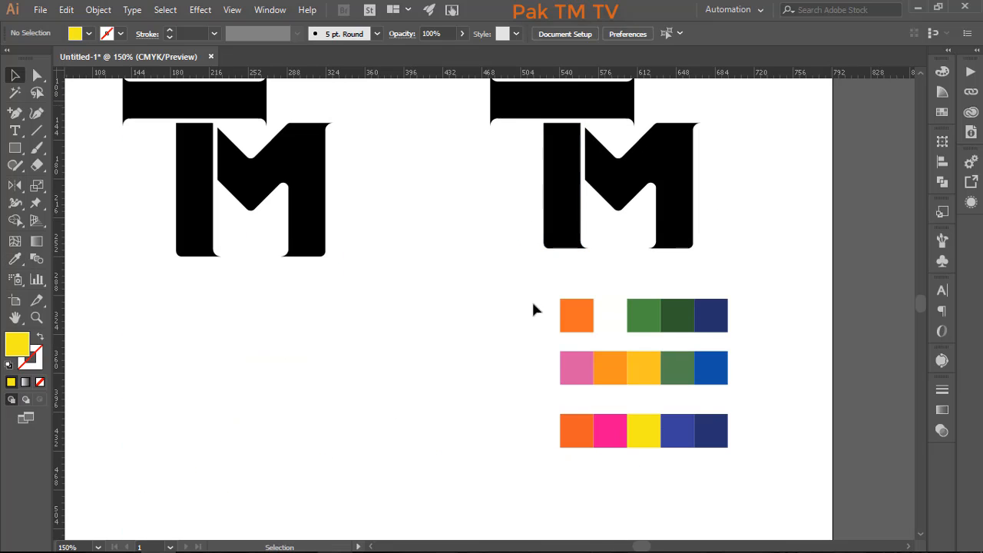
Colour the right-hand TM logo with a navy T and an orange M sampled from the palette's top row
left_click_drag(532, 284, 568, 104)
key("i")
left_click(577, 315)
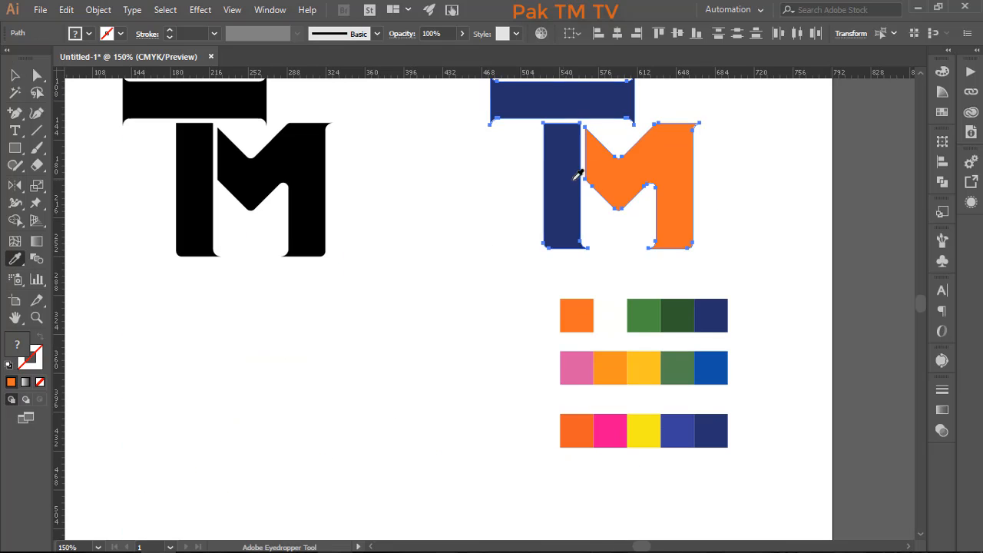
Make six scaled-down copies of the navy-and-orange logo, arranged in two rows of three beside the palette
key("v")
left_click_drag(577, 176, 173, 355)
left_click_drag(289, 432, 220, 374)
left_click_drag(147, 345, 293, 361)
key("ctrl+d")
left_click_drag(484, 422, 115, 292)
left_click_drag(287, 353, 287, 476)
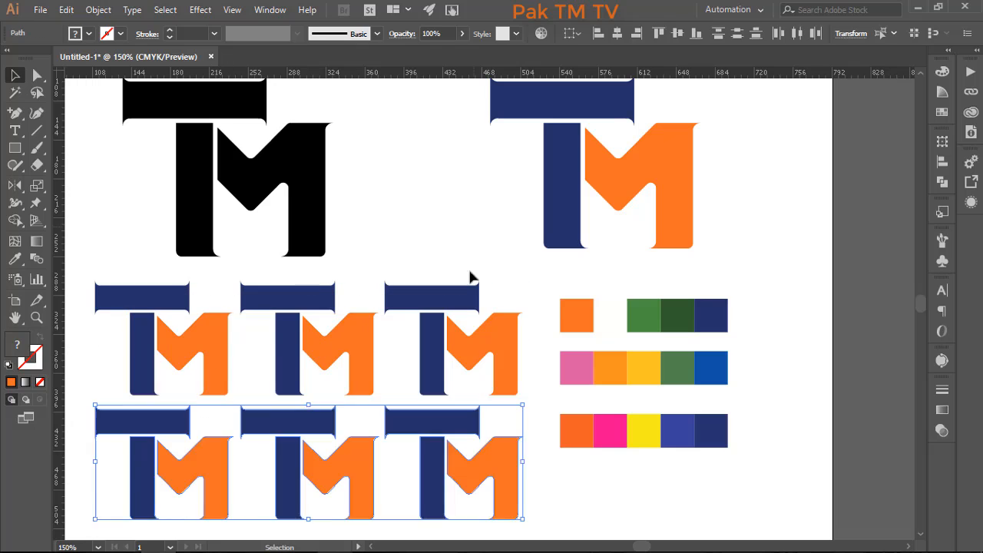
Recolour the upper row of small logos orange with navy, green with dark green, and green with navy
left_click_drag(83, 306, 144, 338)
key("i")
left_click(195, 344)
left_click(192, 338, "ctrl")
left_click(706, 327)
left_click_drag(234, 306, 288, 338)
left_click(643, 319)
left_click(338, 338, "ctrl")
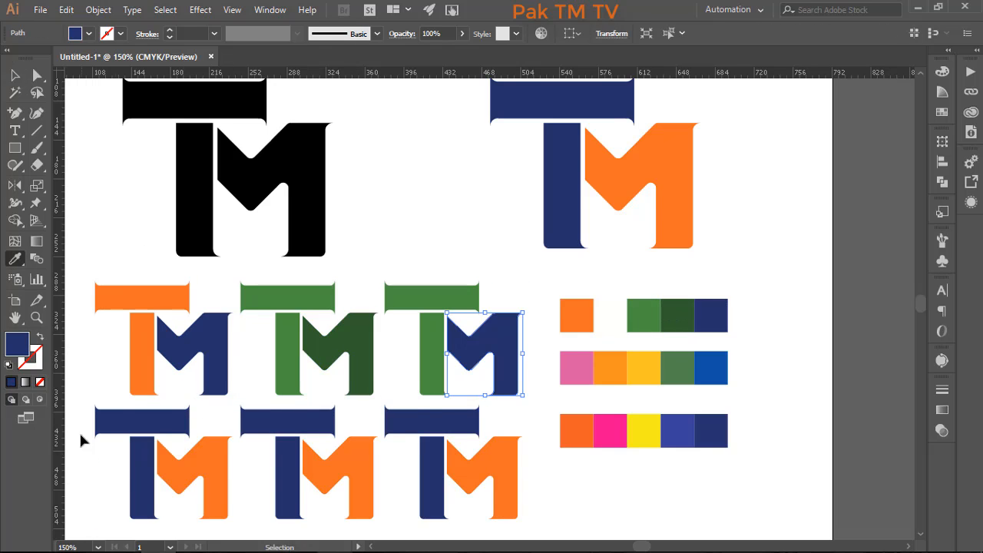
Recolour the lower row's first small logo with an orange T and green M, and the second with those colours swapped
left_click_drag(80, 436, 142, 468)
left_click(610, 368)
left_click(192, 468, "ctrl")
left_click(678, 368)
left_click_drag(234, 426, 288, 465)
left_click(192, 464)
left_click(338, 468, "ctrl")
left_click(146, 447)
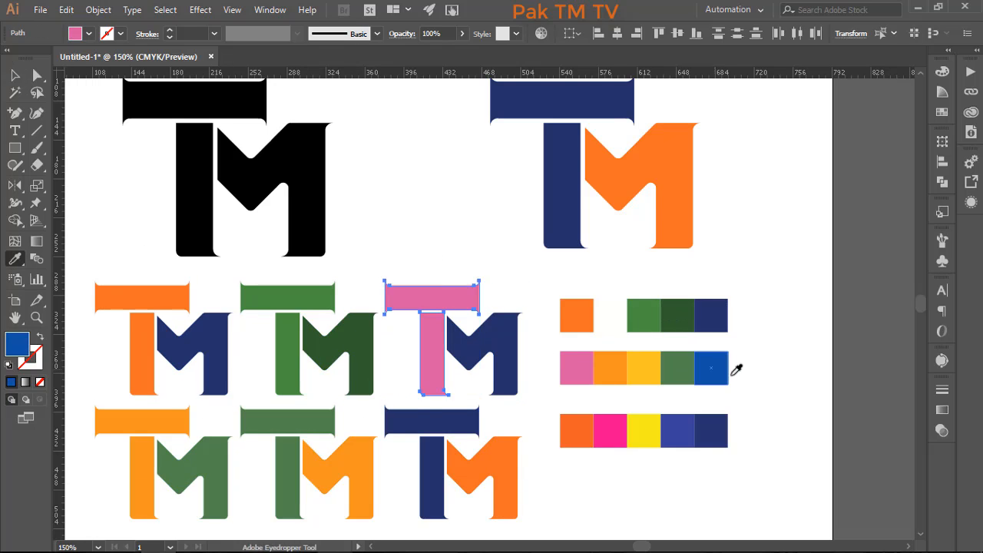
Recolour the third column's upper logo with a blue T and orange M, and its lower logo with a yellow T and green M
left_click(491, 353, "ctrl")
left_click(610, 367)
left_click_drag(378, 426, 434, 465)
left_click(644, 368)
left_click(491, 468, "ctrl")
left_click(678, 368)
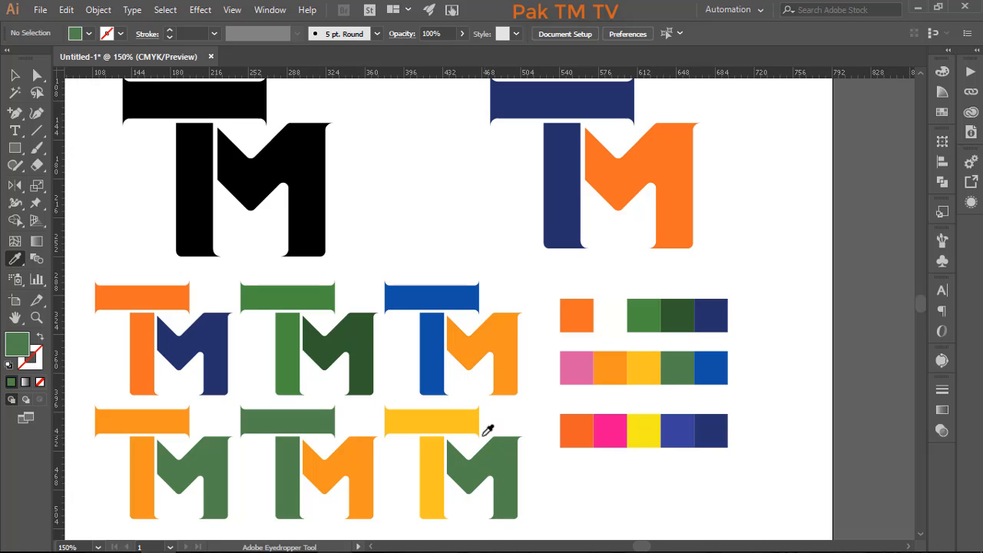
Drag the small blue-and-orange logo and the large navy-and-orange logo onto the empty canvas left of the artboard
scroll(474, 356, "up", 4)
scroll(509, 338, "down", 5)
scroll(496, 318, "up", 5)
scroll(499, 321, "down", 4)
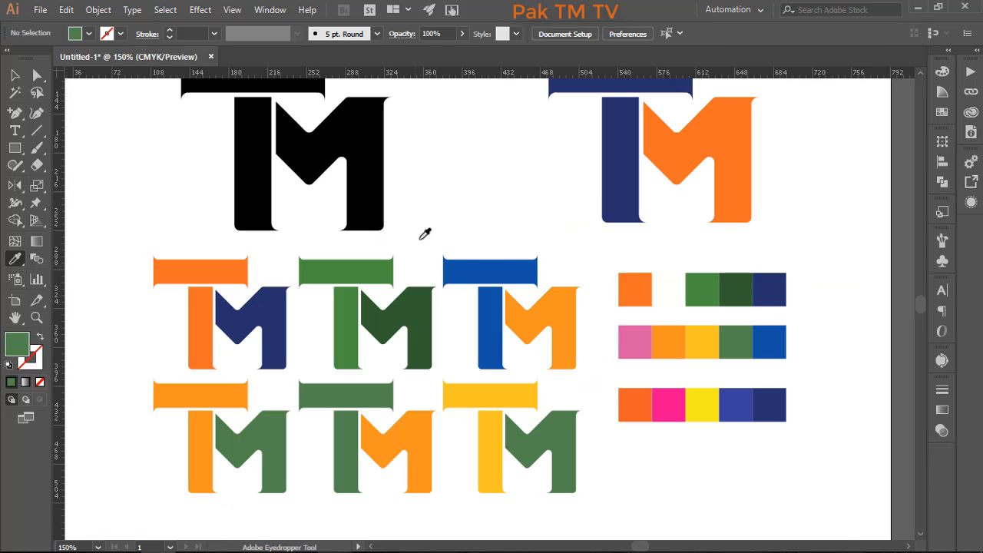
left_click_drag(549, 342, 555, 350)
scroll(525, 356, "down", 6)
left_click_drag(525, 353, 345, 334)
scroll(337, 335, "up", 8)
left_click(432, 352)
scroll(432, 351, "down", 6)
left_click_drag(868, 342, 660, 340)
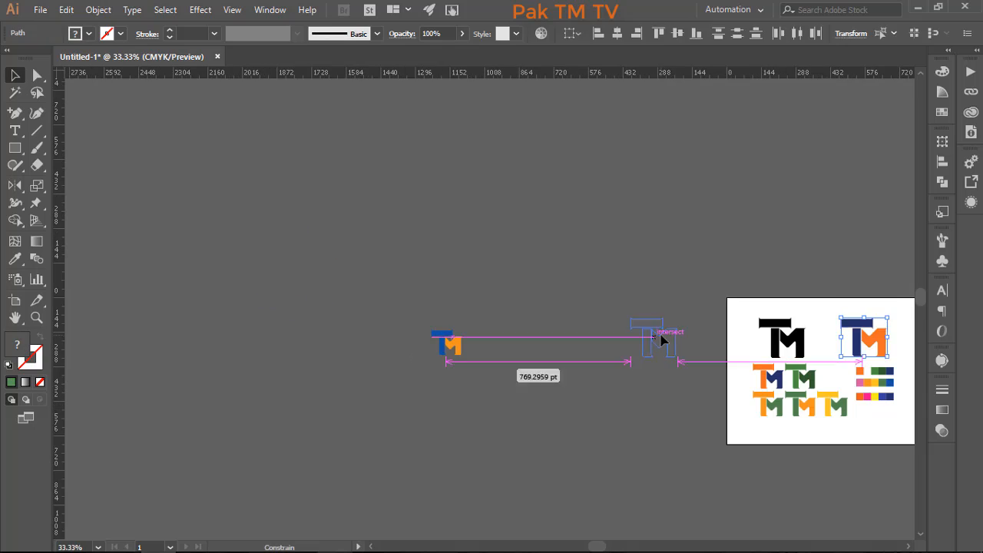
left_click(504, 414)
scroll(653, 431, "up", 4)
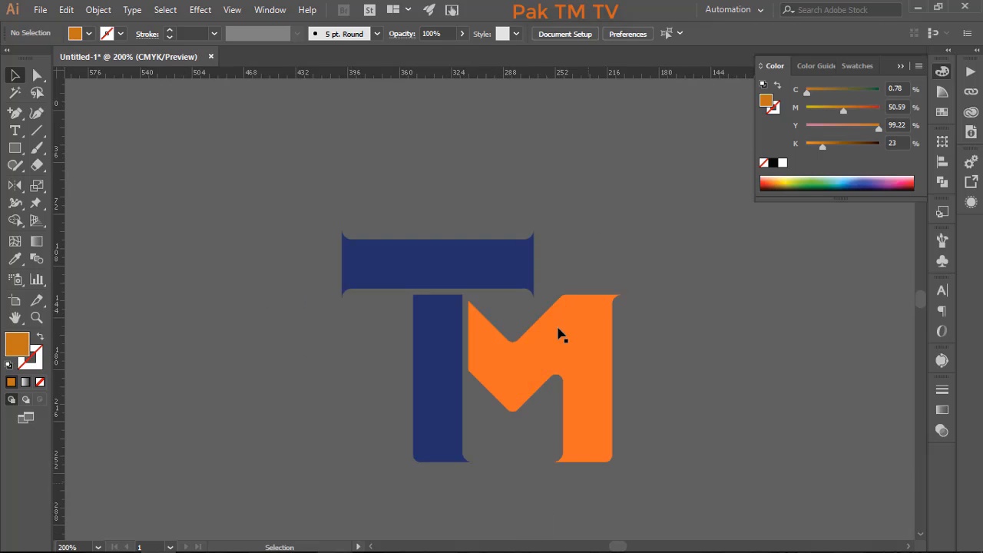
Examine the large navy-and-orange logo against the grey canvas and compare it with the small colour variants
scroll(578, 382, "down", 6)
scroll(669, 455, "up", 6)
left_click_drag(582, 438, 477, 522)
left_click_drag(641, 377, 461, 460)
scroll(647, 505, "down", 4)
scroll(460, 461, "up", 8)
scroll(735, 333, "down", 8)
scroll(345, 237, "up", 6)
scroll(474, 397, "down", 5)
scroll(423, 367, "up", 1)
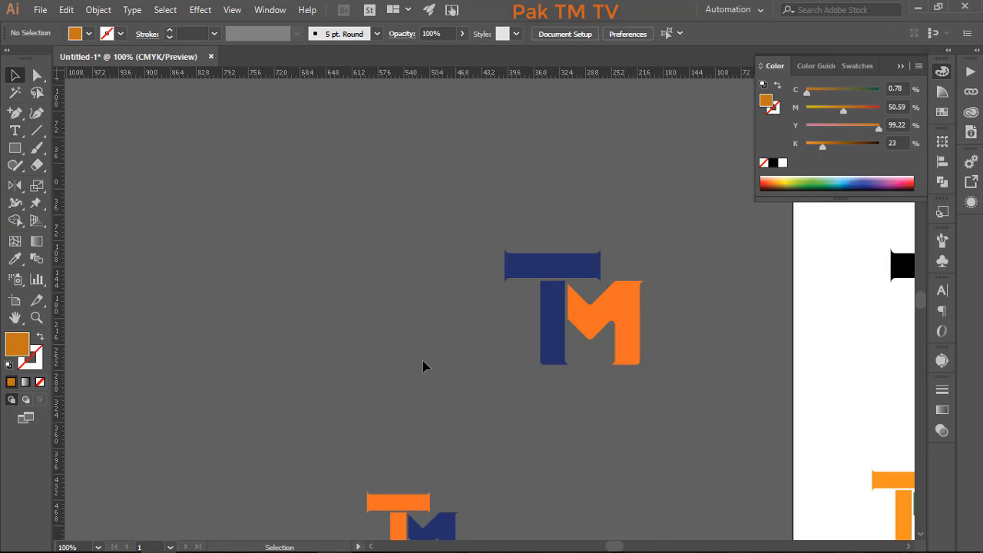
Return the large navy-and-orange logo to the upper-left area of the artboard in place of the other versions
scroll(423, 366, "down", 2)
left_click_drag(245, 414, 322, 378)
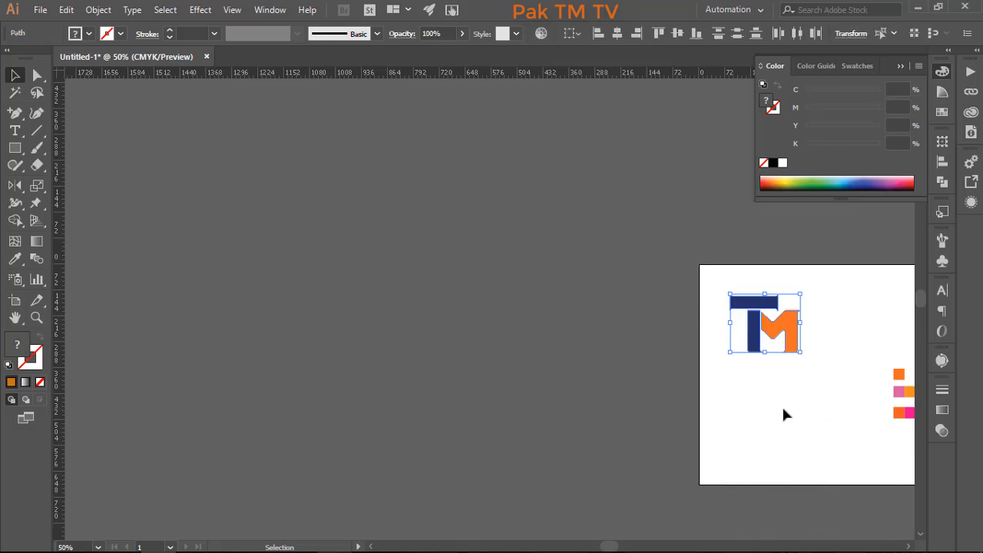
scroll(698, 408, "up", 3)
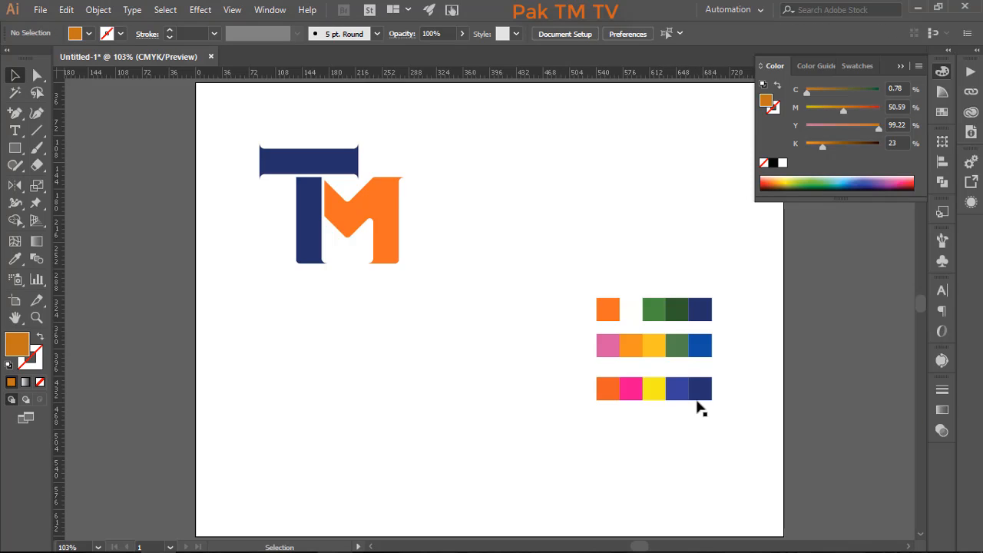
Move the navy-and-orange logo closer to the artboard's centre and group its parts
scroll(698, 408, "up", 1)
left_click_drag(360, 218, 421, 274)
key("ctrl+g")
left_click_drag(463, 340, 361, 260)
left_click_drag(370, 260, 330, 227)
left_click(353, 294)
key("ctrl+z")
key("ctrl+z")
key("ctrl+z")
Set up a 3D Extrude & Bevel effect on the grouped logo with rotations of 12°, 12° and 0°
left_click_drag(438, 186, 347, 377)
left_click(199, 10)
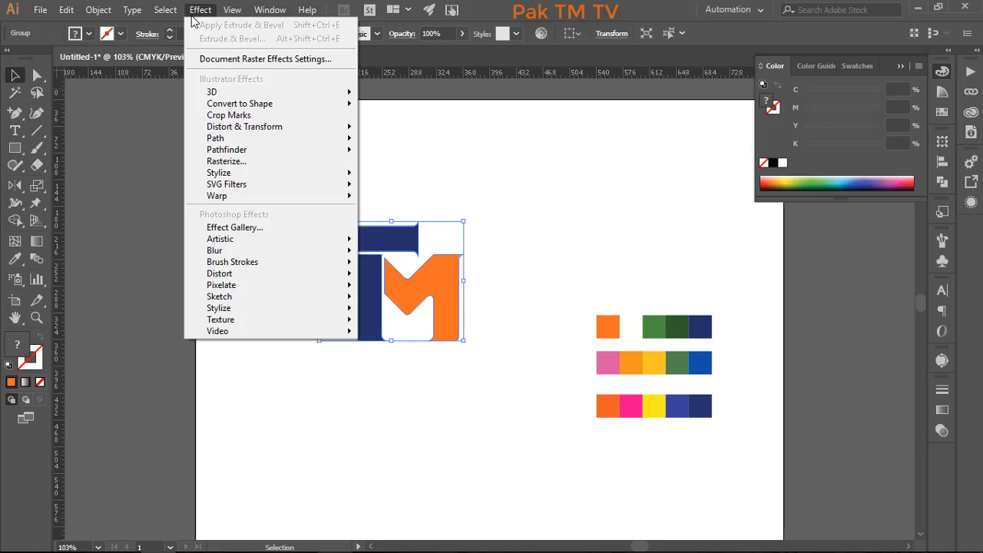
left_click(174, 94)
type("12")
left_click_drag(750, 101, 698, 103)
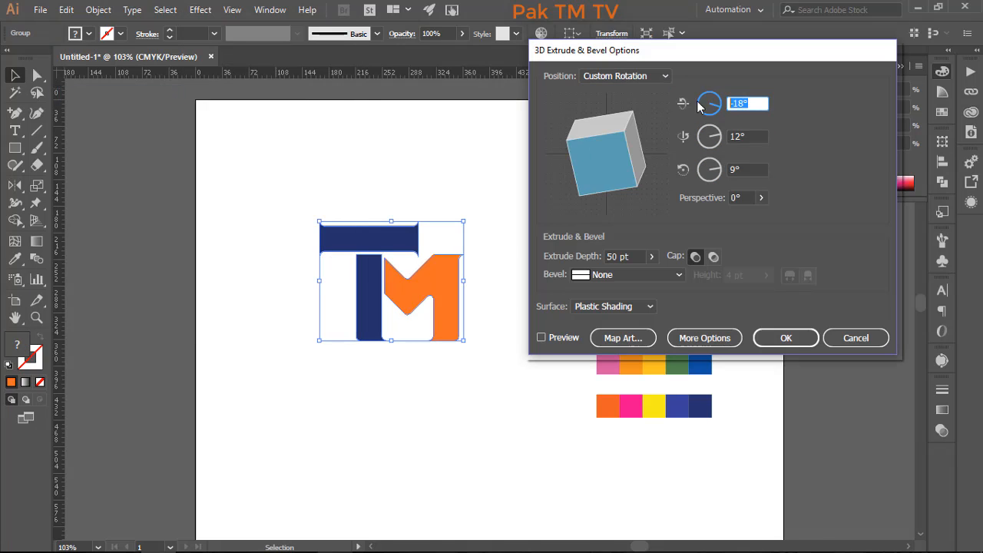
type("12")
left_click_drag(749, 169, 715, 169)
Preview the extrusion, set its depth to 14 pt with Plastic Shading, and apply it to the grouped logo
left_click(558, 339)
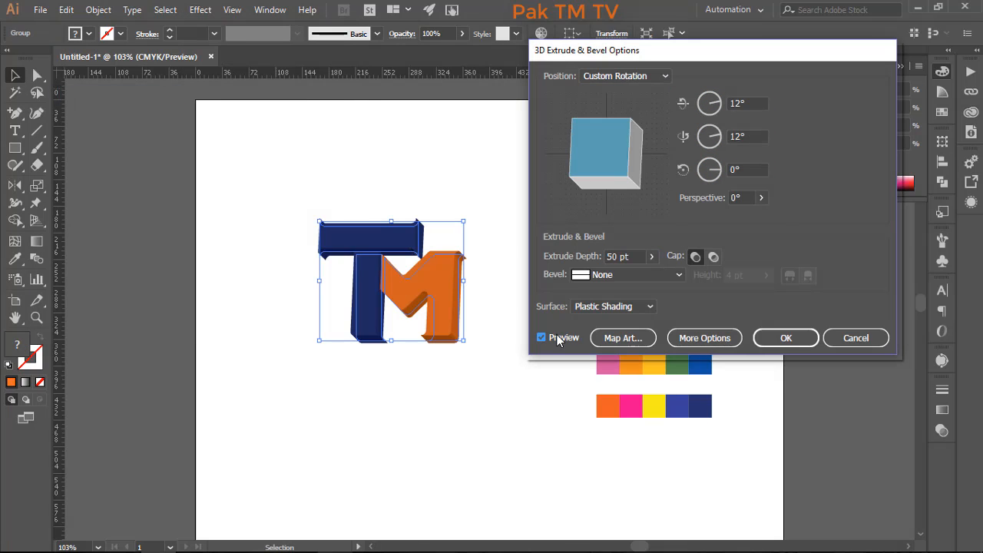
type("14")
left_click(569, 339)
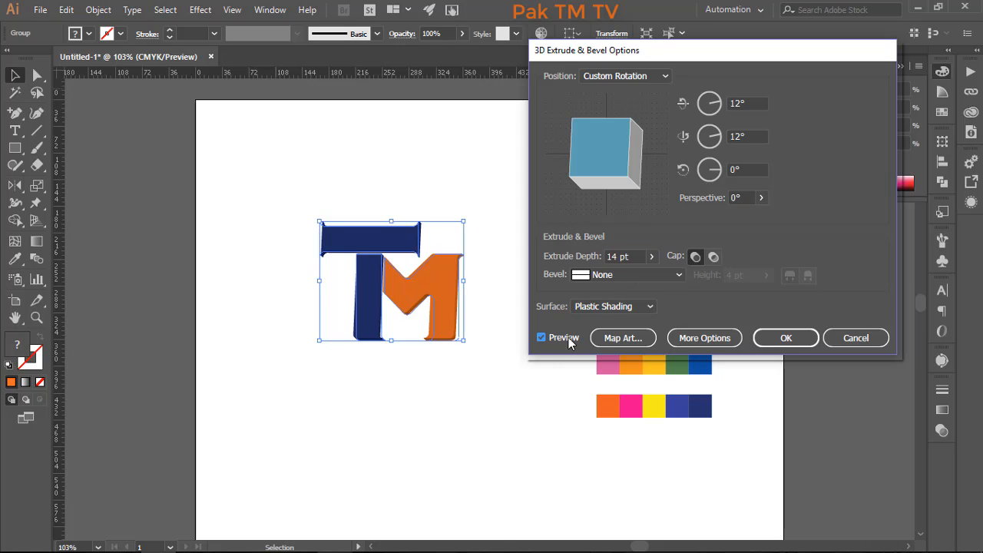
left_click(624, 307)
left_click(612, 350)
left_click(785, 338)
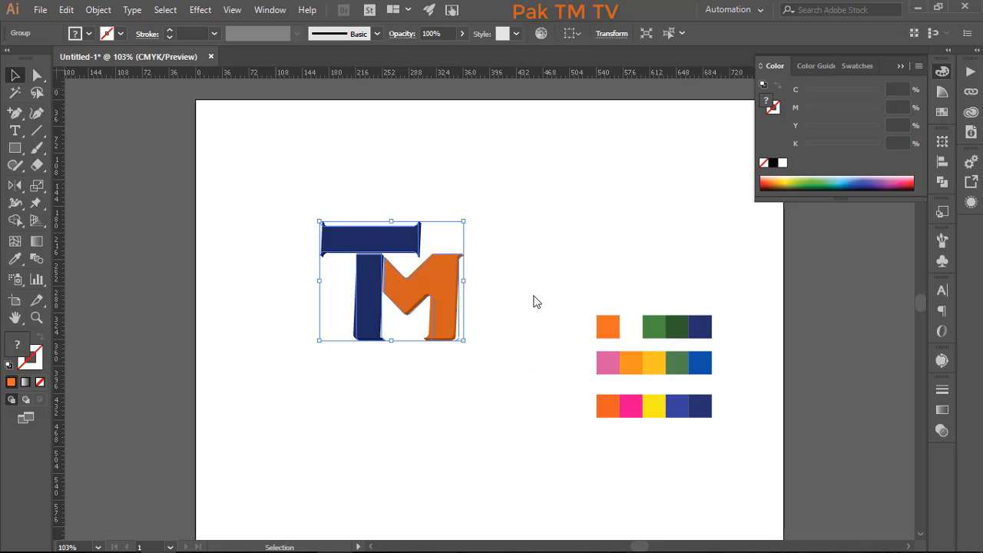
Inspect the extruded edges up close, undo the 3D effect and ungroup the logo
left_click(508, 294)
scroll(508, 299, "up", 5)
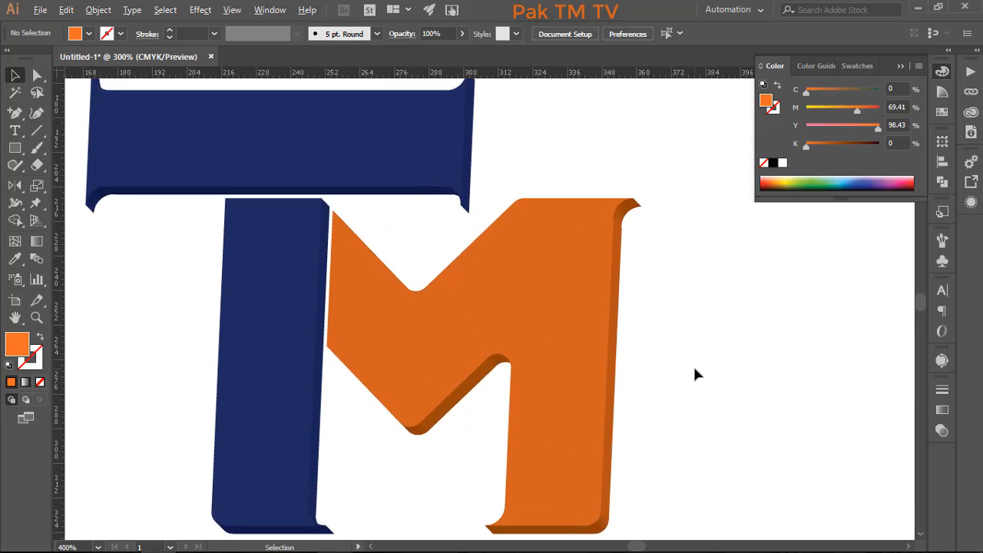
scroll(693, 373, "down", 3)
right_click(634, 346)
left_click(674, 120)
left_click(691, 231)
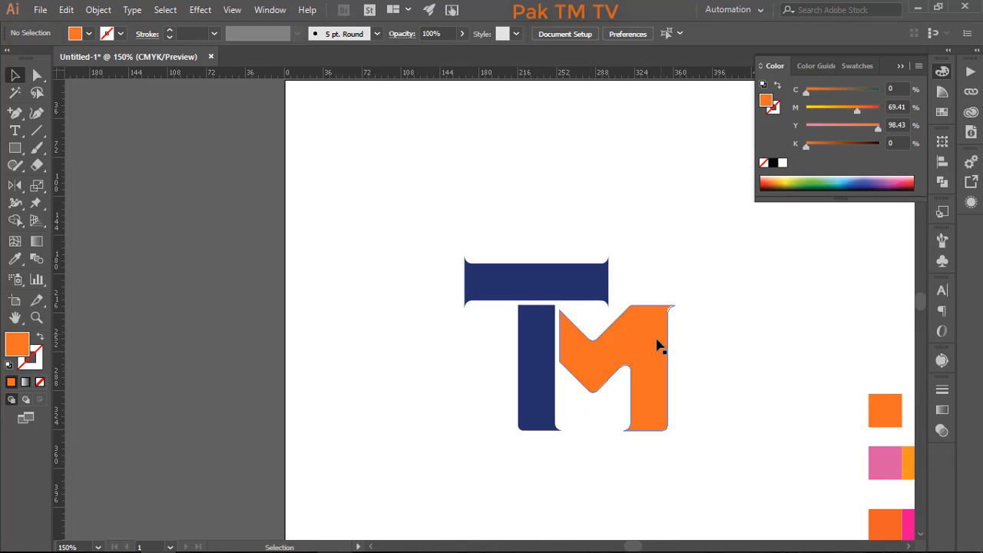
Set up 3D Extrude & Bevel on the ungrouped logo parts with rotations of 12°, 12° and 0° and a depth of 15 pt
left_click(630, 330)
left_click(201, 10)
mouse_move(215, 89)
left_click(99, 92)
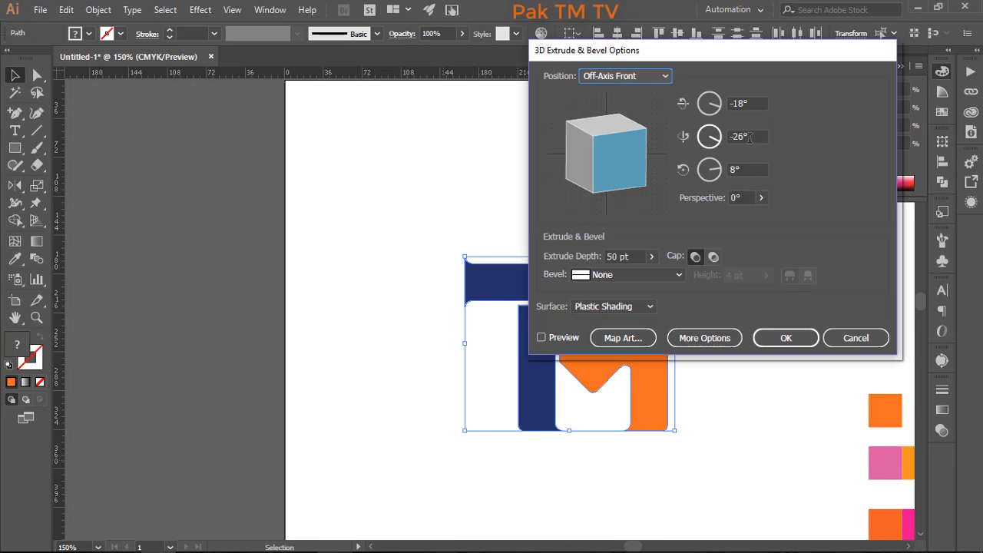
type("12")
key("Tab")
type("12")
key("Tab")
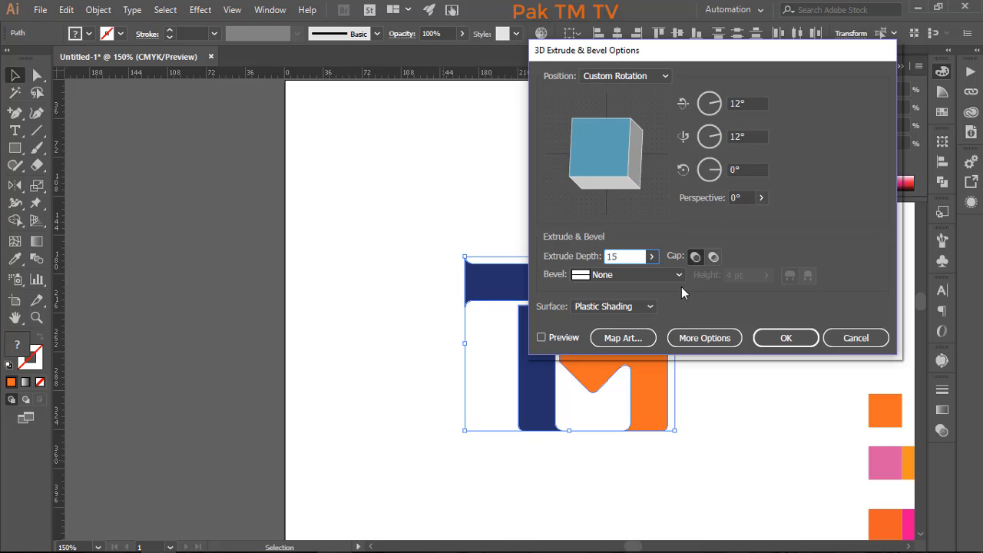
Use Plastic Shading as the surface, preview the extrusion and apply it to the separate logo parts
left_click(615, 305)
left_click(606, 356)
left_click(541, 337)
left_click(767, 340)
left_click(650, 357)
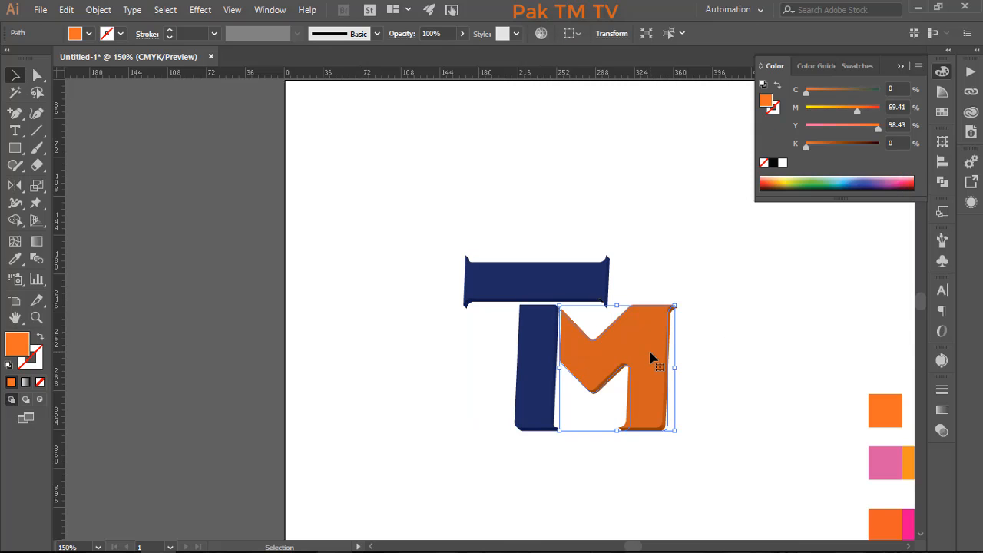
Give the orange M a 0.25 pt stroke sampled from the M's own orange and darken that stroke colour
left_click(969, 182)
left_click(832, 198)
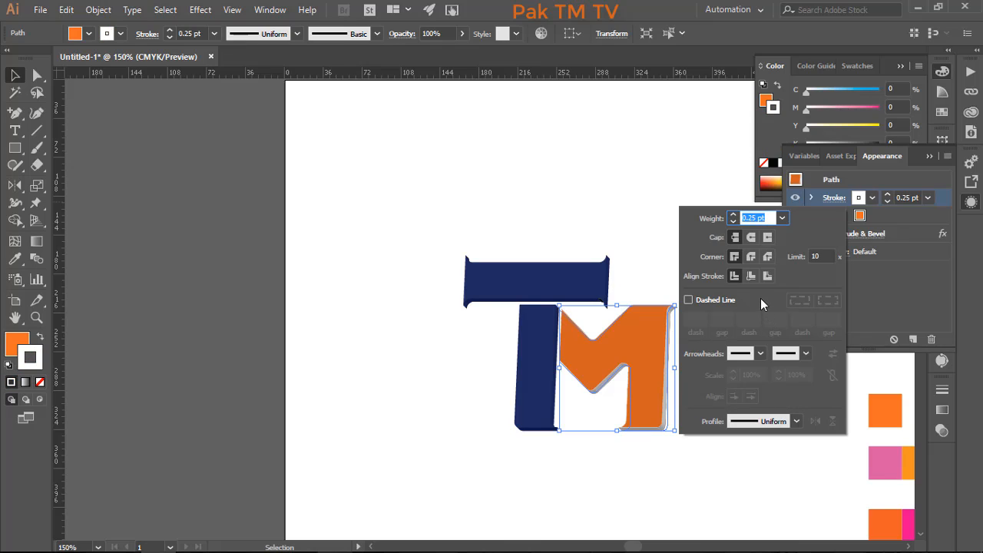
double_click(35, 363)
left_click(931, 97)
left_click(940, 75)
left_click(938, 74)
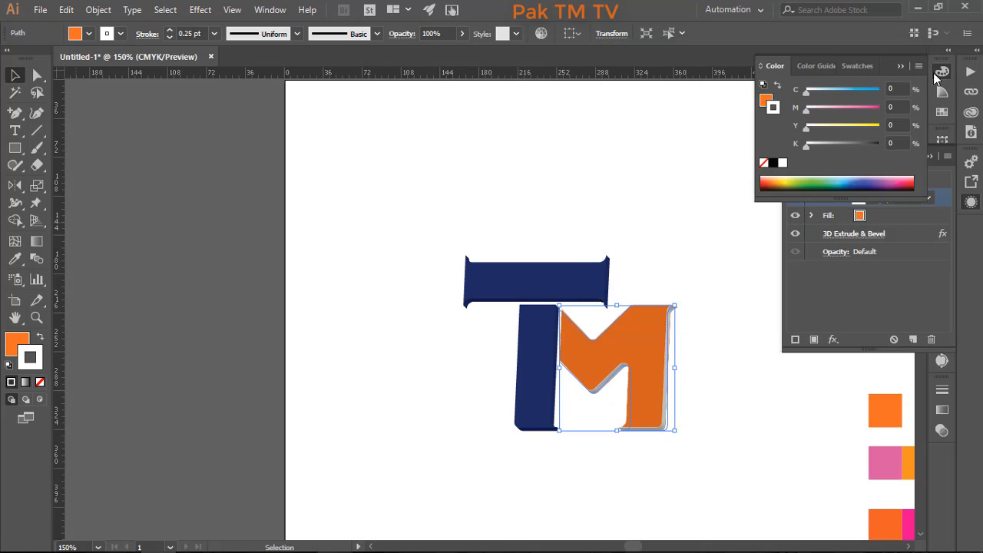
left_click(940, 72)
left_click(939, 71)
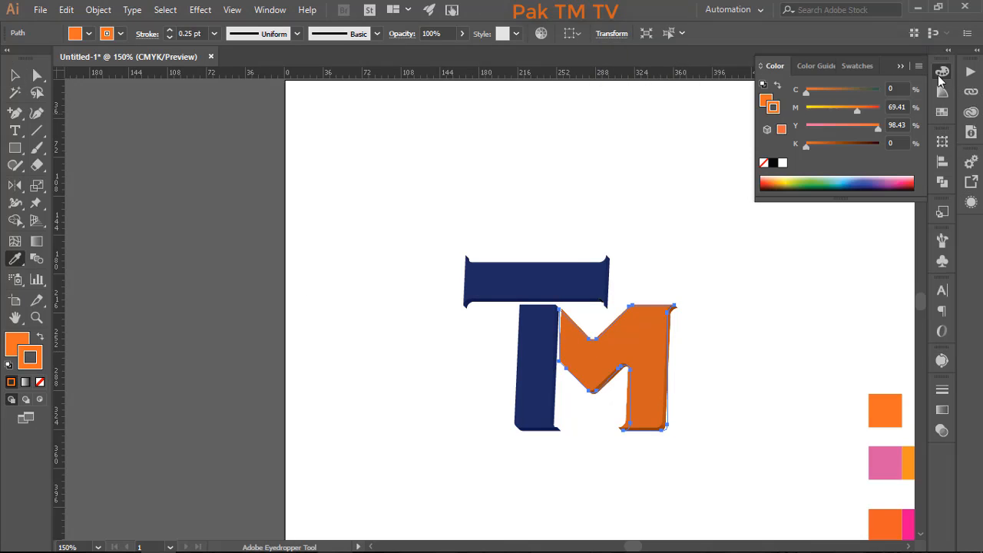
Select both navy T pieces, apply a 1 pt stroke in the sampled navy and set its black value to 50%
left_click_drag(482, 234, 525, 339)
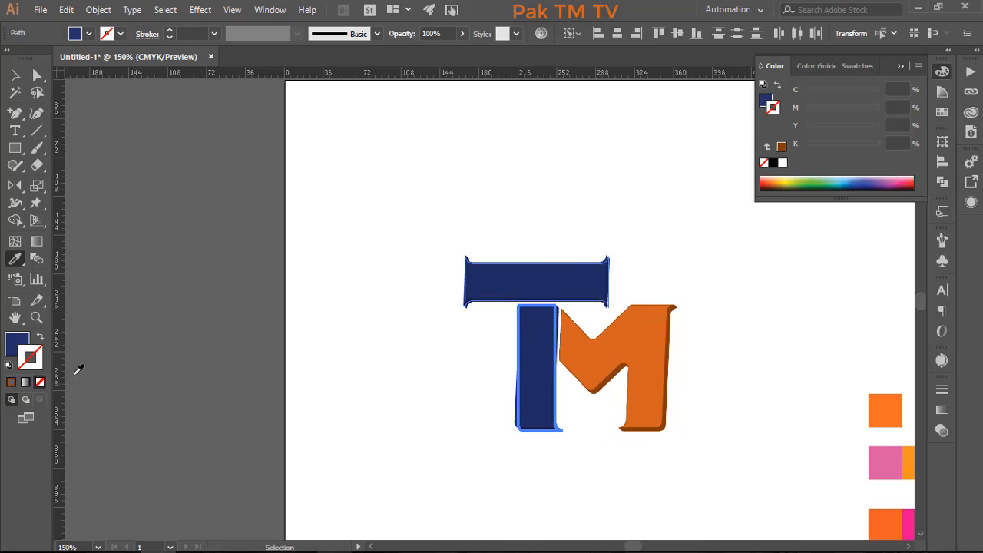
left_click(531, 277)
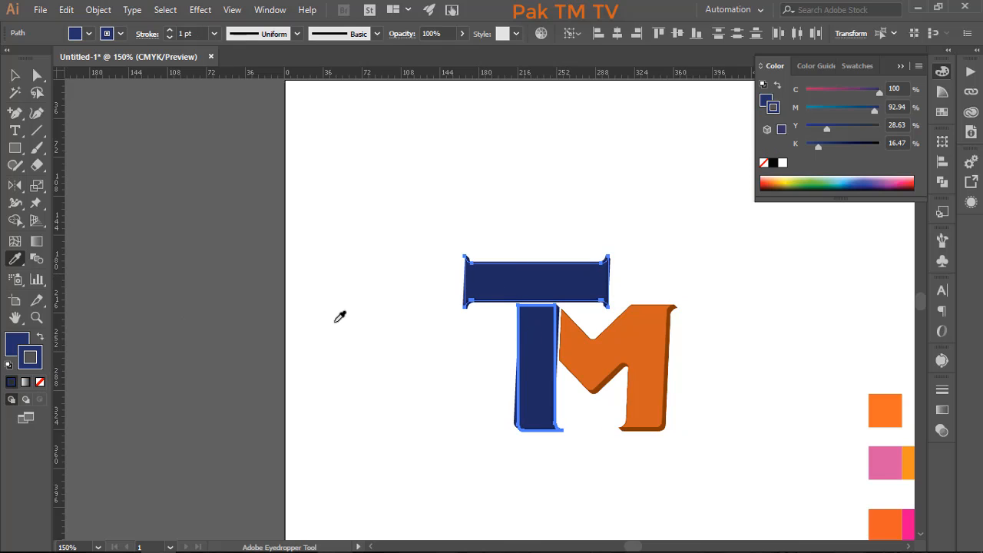
left_click(843, 144)
left_click(699, 181, "ctrl")
Reselect the two navy T pieces and darken their stroke to 62% black
scroll(659, 342, "up", 2)
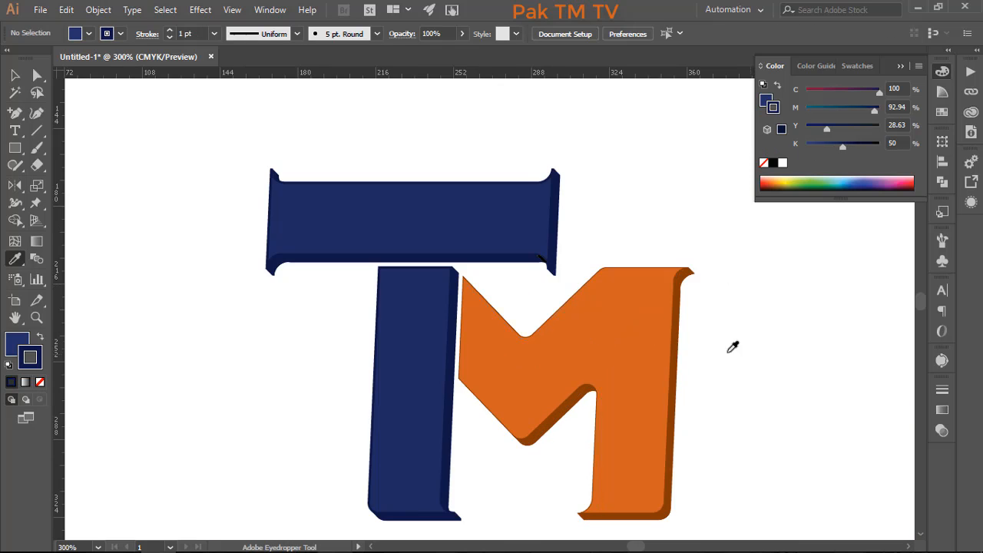
left_click(520, 243, "ctrl")
left_click(691, 192, "ctrl")
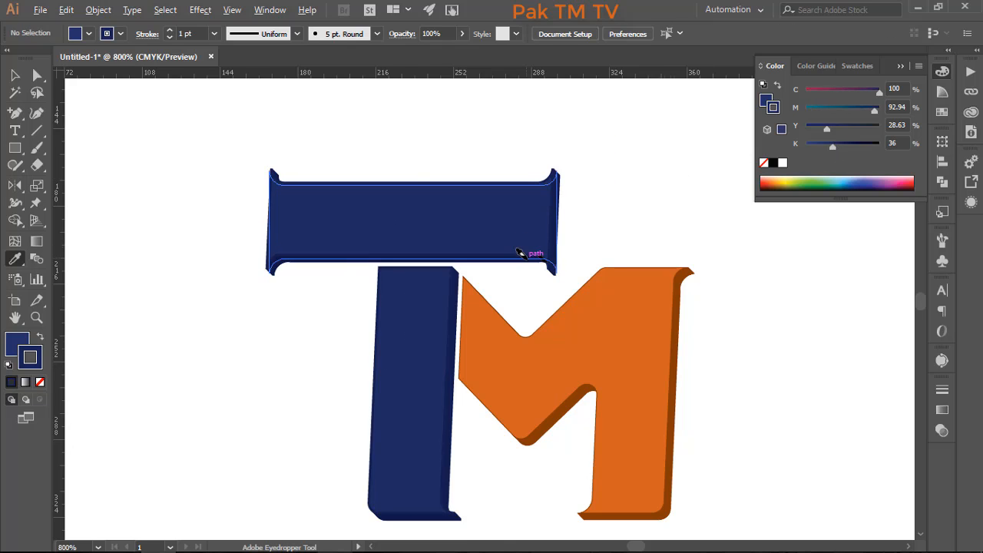
scroll(527, 258, "up", 3)
left_click(563, 263, "ctrl")
scroll(405, 303, "down", 3)
left_click(453, 273, "ctrl")
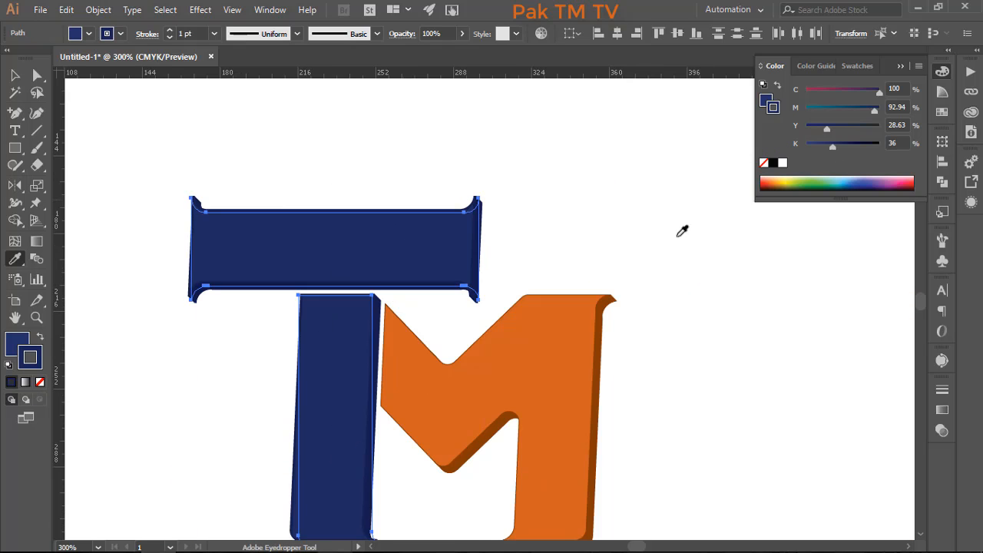
left_click(850, 144)
key("v")
left_click(518, 193)
scroll(540, 219, "down", 1)
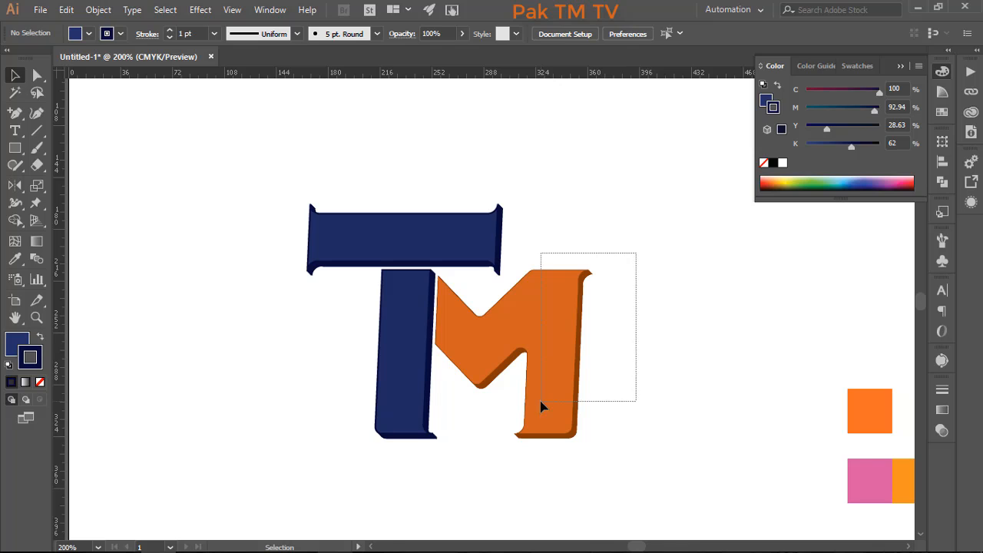
Select all the logo parts and set up a previewed Multiply Drop Shadow with a 3 pt blur
left_click_drag(542, 406, 542, 404)
left_click_drag(277, 175, 548, 439)
left_click(200, 9)
mouse_move(280, 180)
left_click(111, 175)
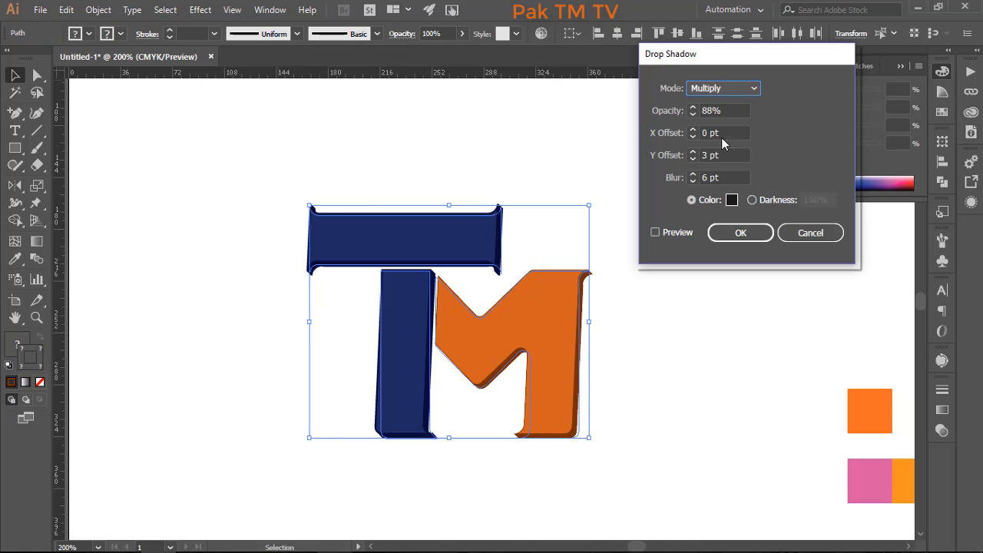
left_click(667, 230)
double_click(718, 177)
type("3")
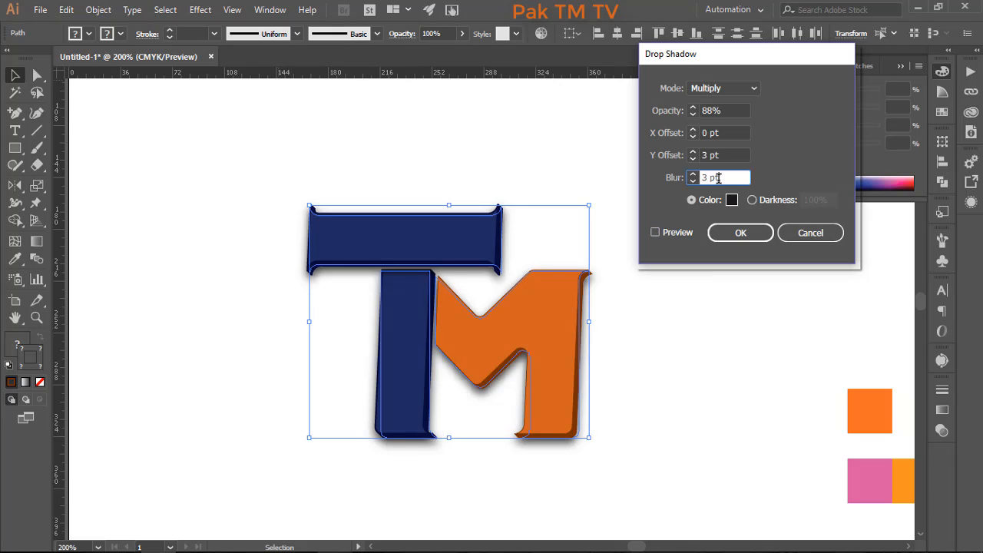
Compare smaller blurs, settle on a 3 pt shadow blur and set the shadow's opacity to 75%
type("1")
left_click(666, 232)
left_click(671, 234)
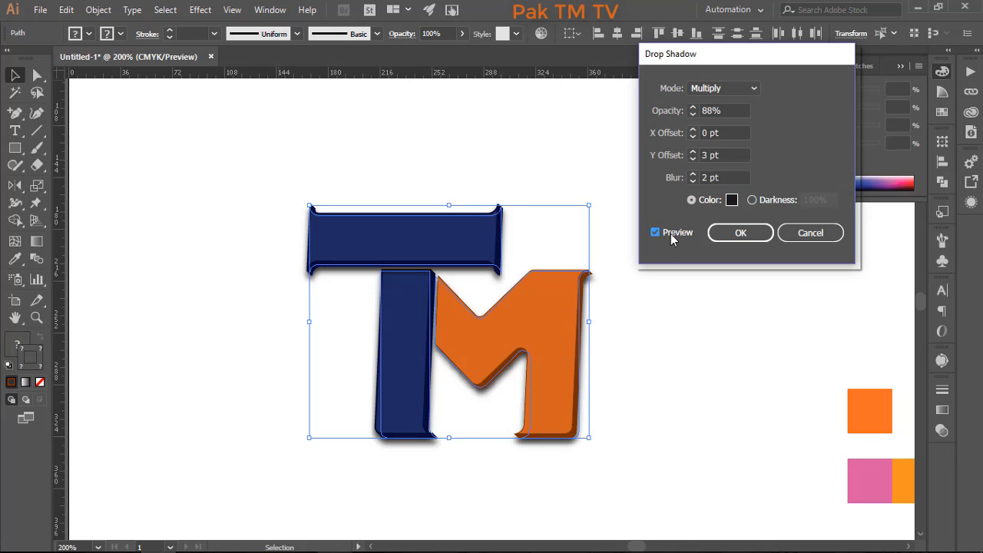
left_click(692, 173)
left_click(669, 230)
left_click(726, 112)
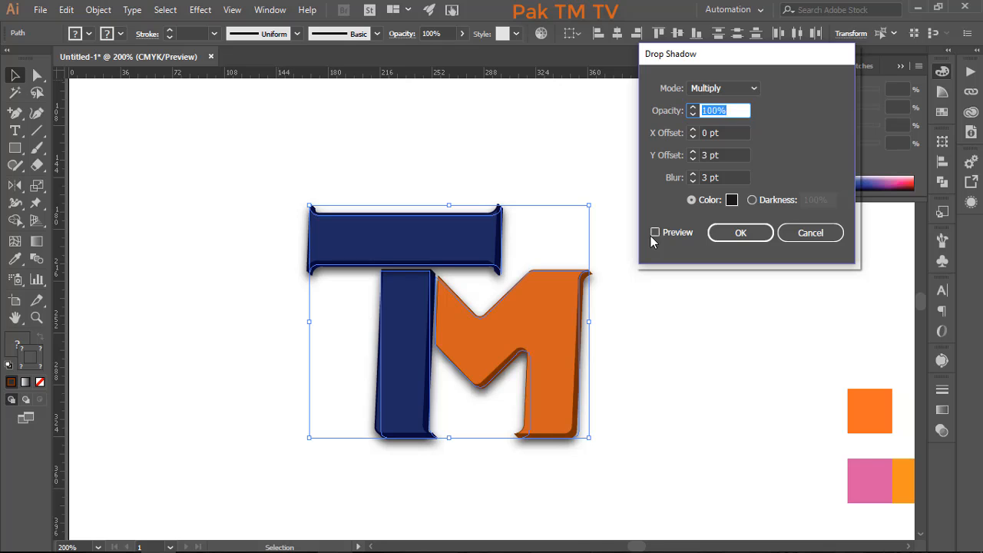
type("75")
left_click(675, 234)
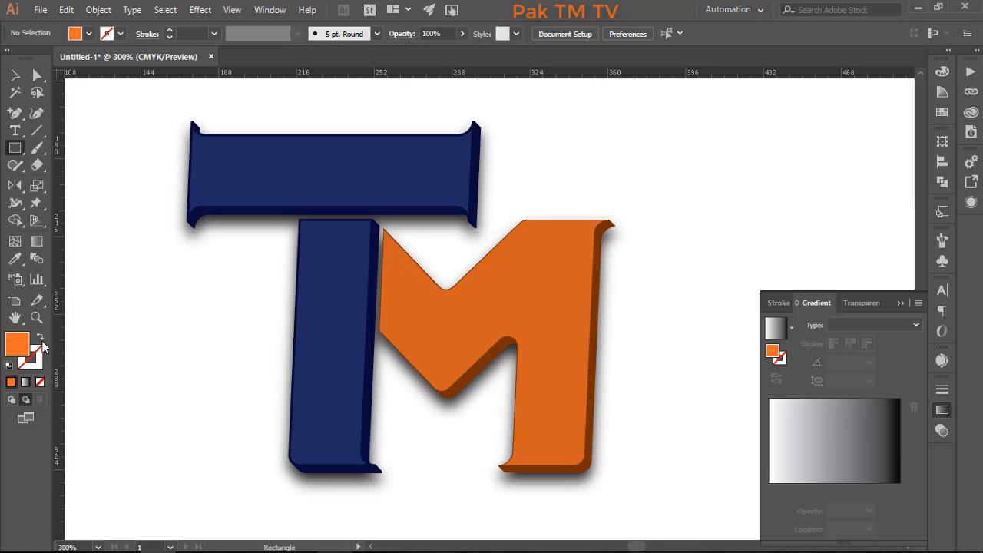
Draw a background rectangle behind the whole logo and fill it with a white-to-black linear gradient
left_click_drag(103, 97, 702, 509)
left_click(26, 381)
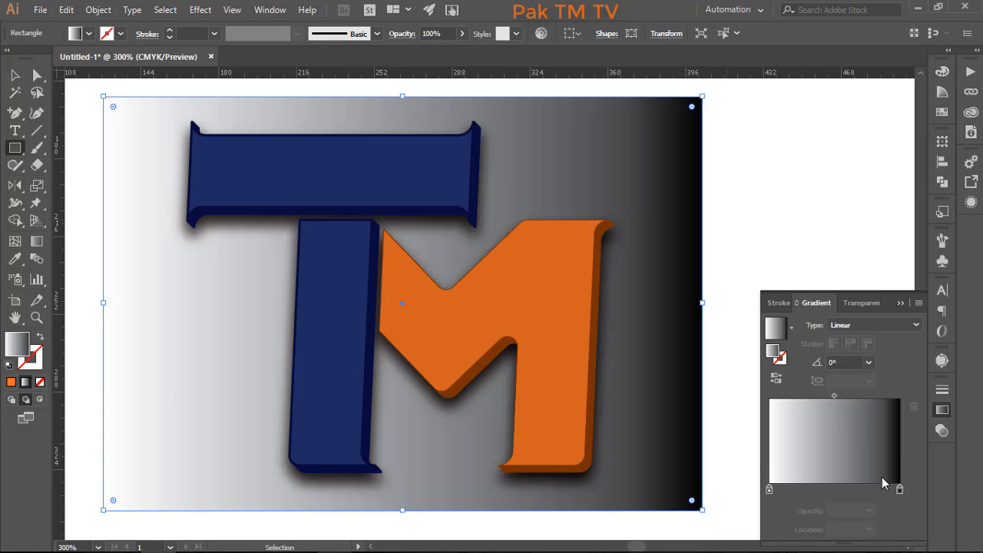
key("ctrl+z")
Turn the background gradient's stops into two dark greys and try shifting the lighter stop towards the middle
left_click_drag(877, 490, 838, 490)
left_click_drag(768, 490, 724, 518)
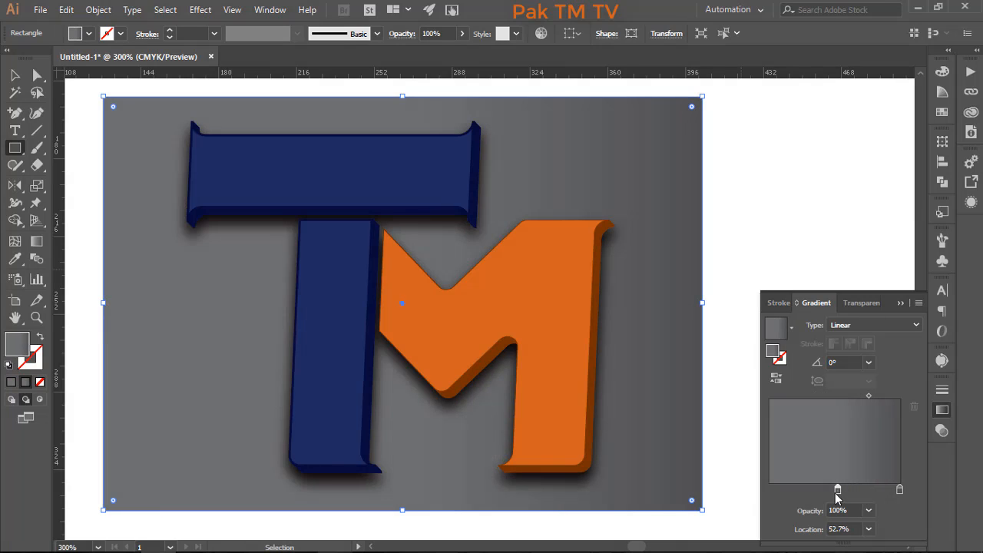
mouse_move(838, 491)
left_mouse_down()
mouse_move(768, 490)
mouse_move(843, 493)
left_mouse_up()
key("ctrl+z")
left_click_drag(769, 492, 837, 492)
key("ctrl+z")
key("ctrl+z")
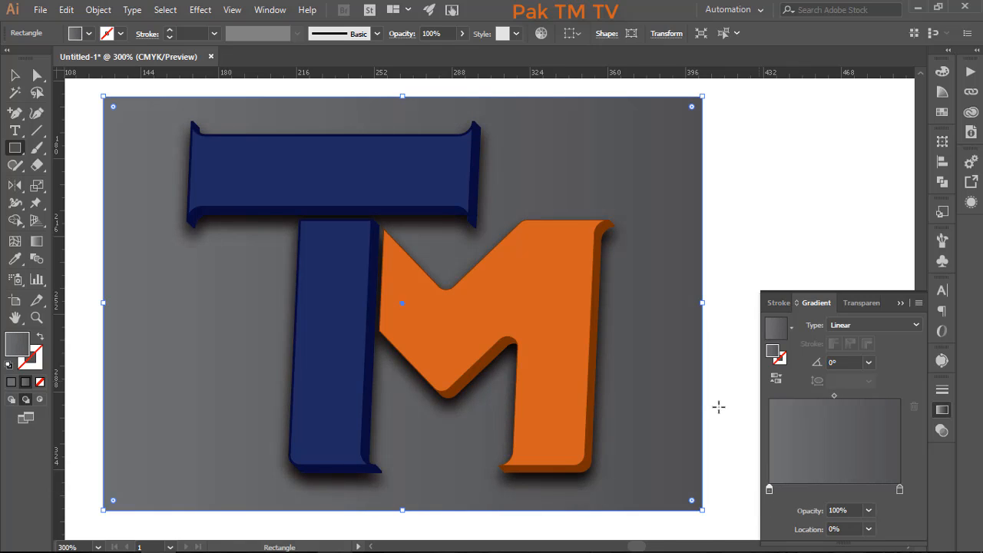
Make the background gradient radial with a lighter grey centre stop and its midpoint at 60.27%
left_click(873, 325)
left_click(844, 357)
double_click(769, 490)
left_click(824, 336)
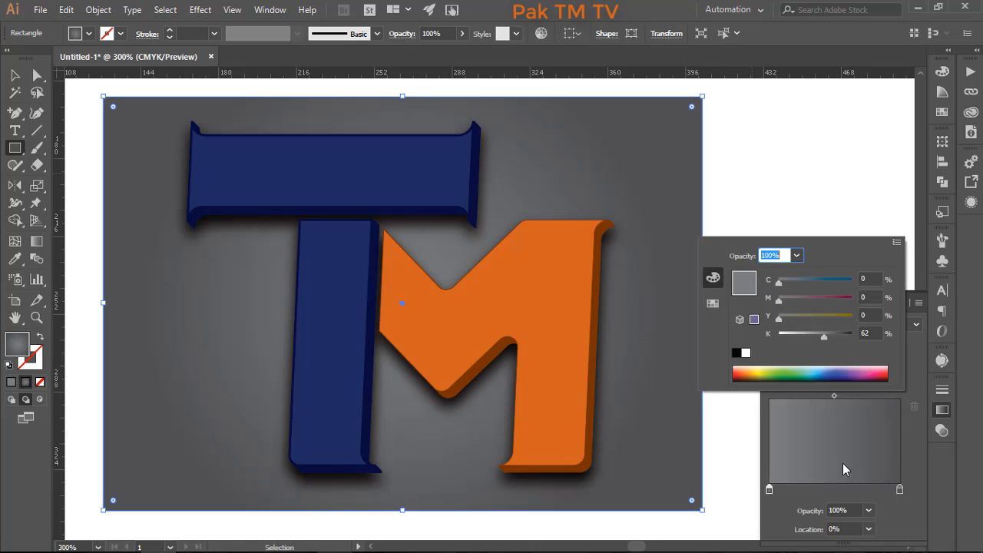
left_click(817, 337)
left_click(871, 397)
left_click_drag(833, 396, 846, 397)
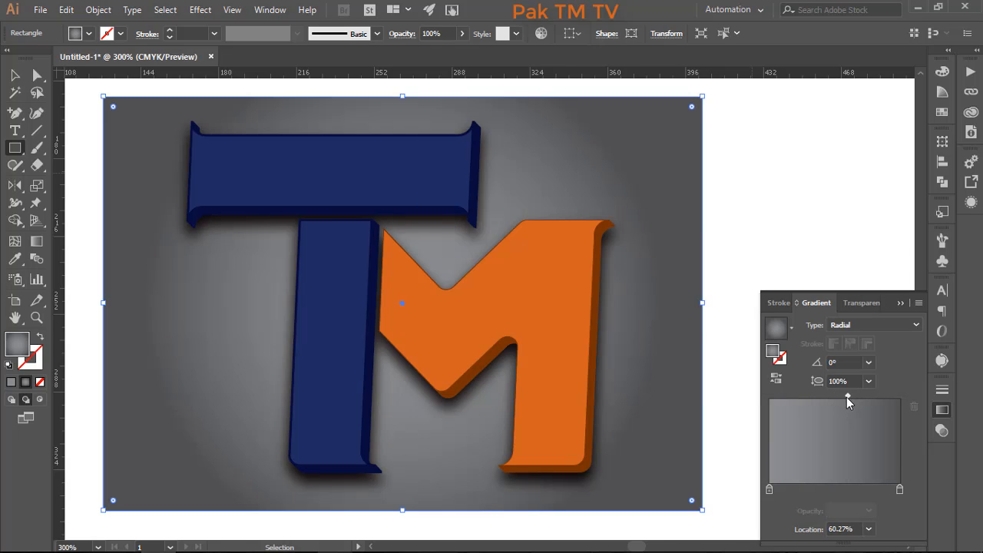
left_click(900, 303)
left_click(800, 331)
Examine the 3D logo on its grey background, first as a whole and then enlarged
left_click(543, 306)
scroll(658, 260, "down", 1)
left_click_drag(585, 305, 658, 261)
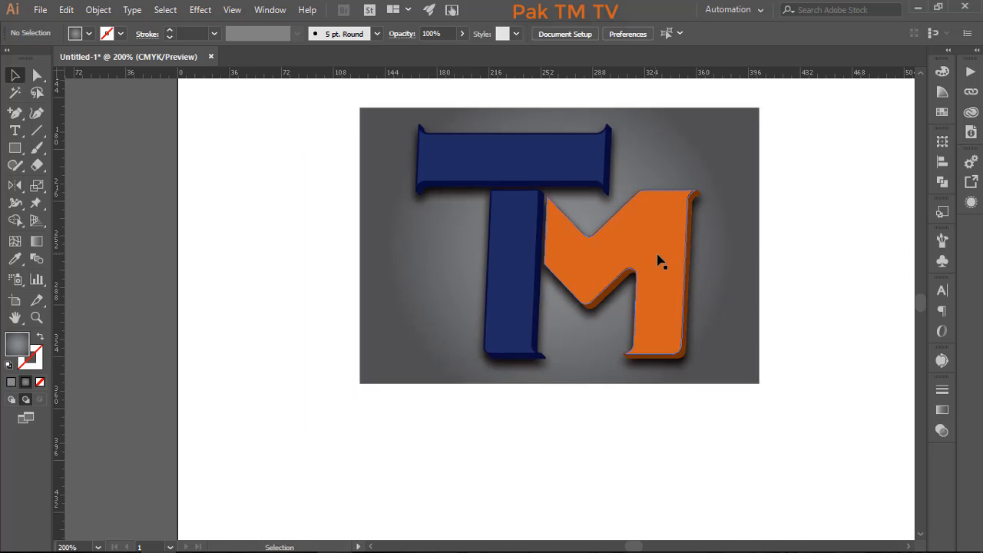
left_click(658, 261)
left_click_drag(716, 369, 735, 350)
left_click(807, 265)
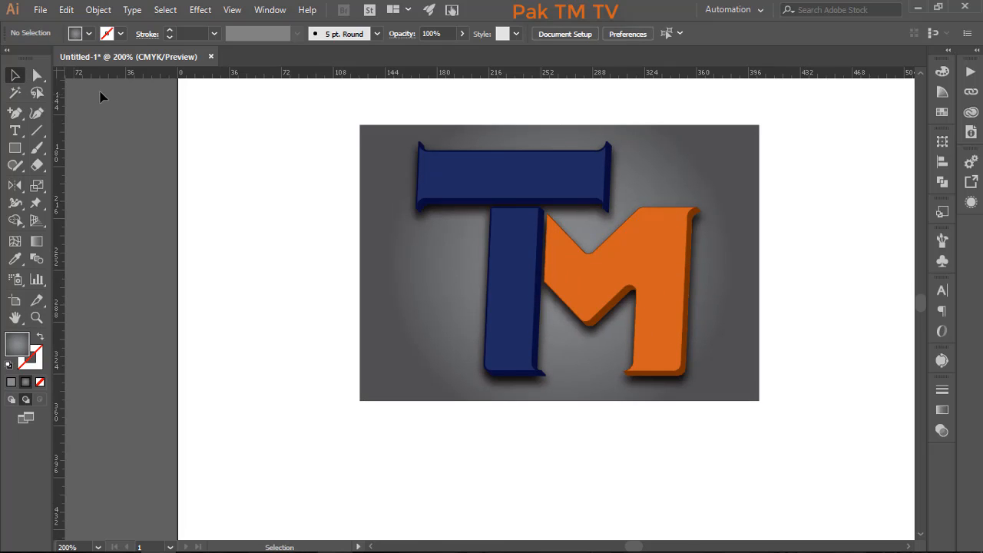
left_click(36, 317)
left_click_drag(353, 126, 760, 399)
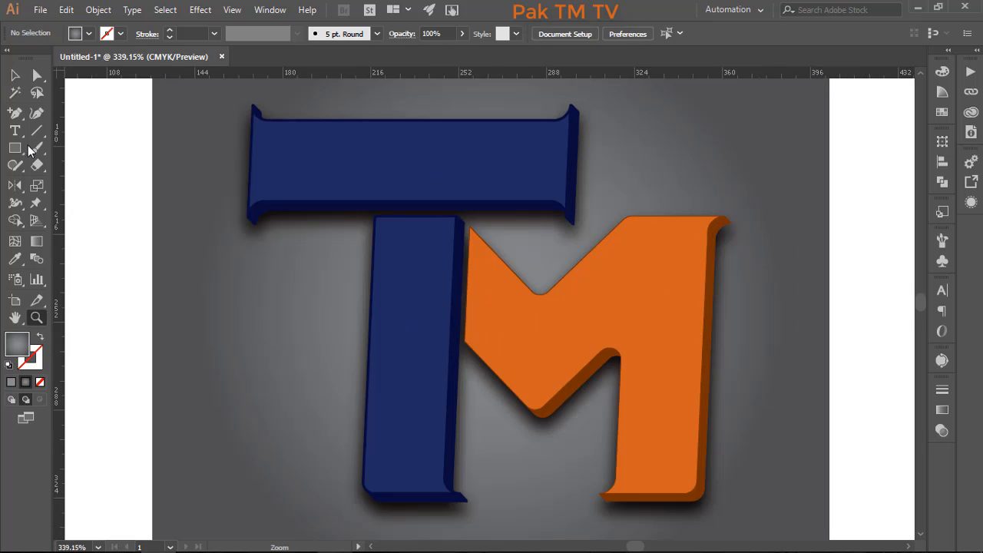